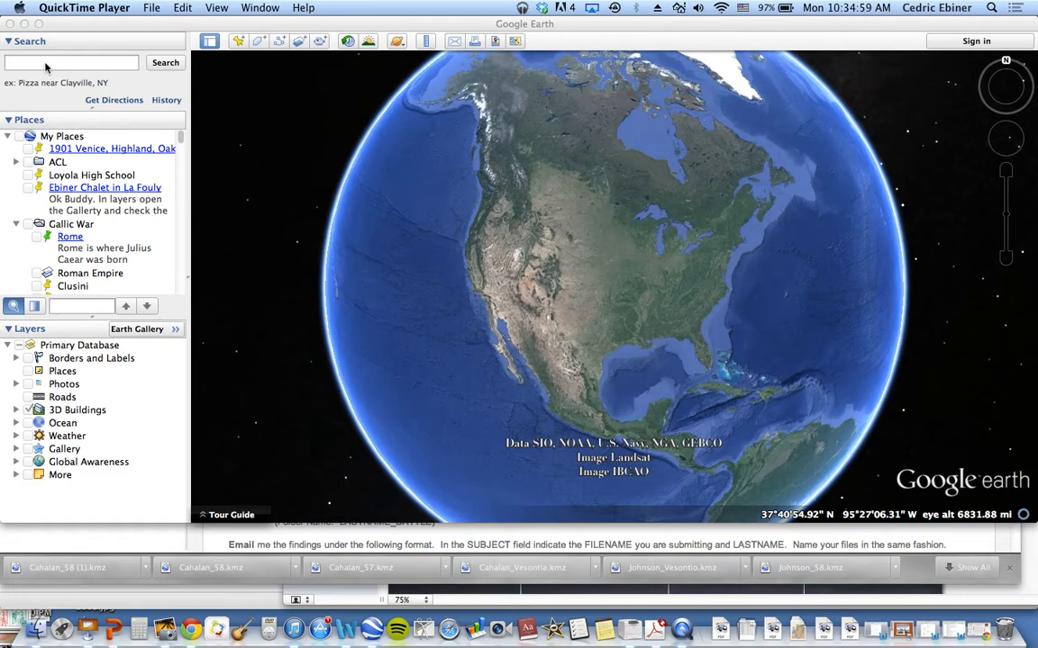
# Step: Turn the globe toward Europe and search for paris to fly to Paris, France
pyautogui.moveTo(658, 207); pyautogui.dragTo(527, 241)
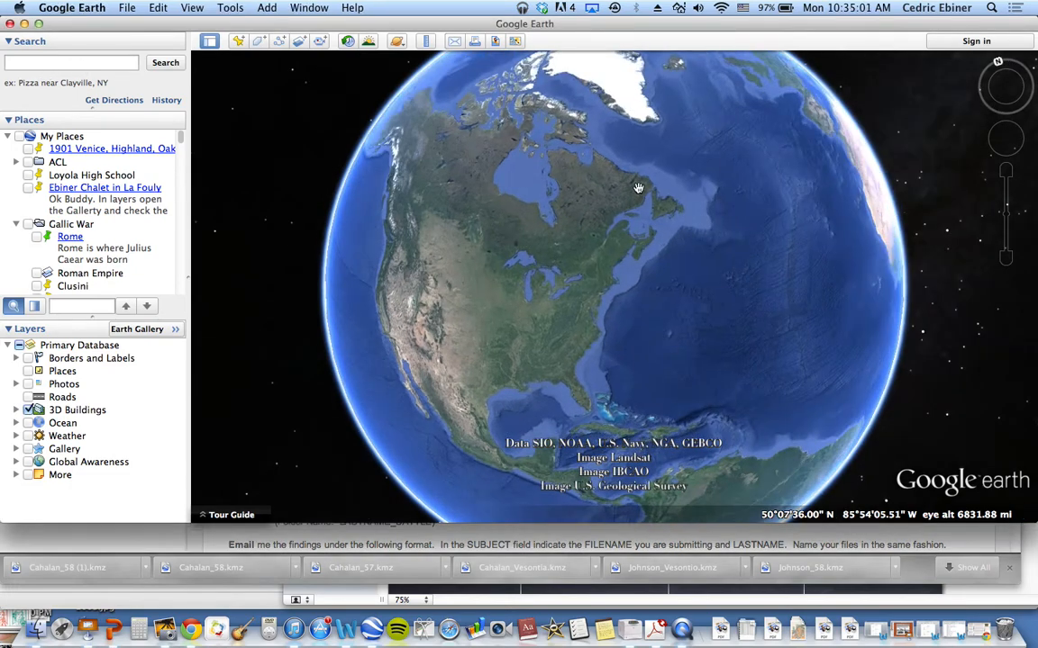
pyautogui.moveTo(715, 215); pyautogui.dragTo(543, 378)
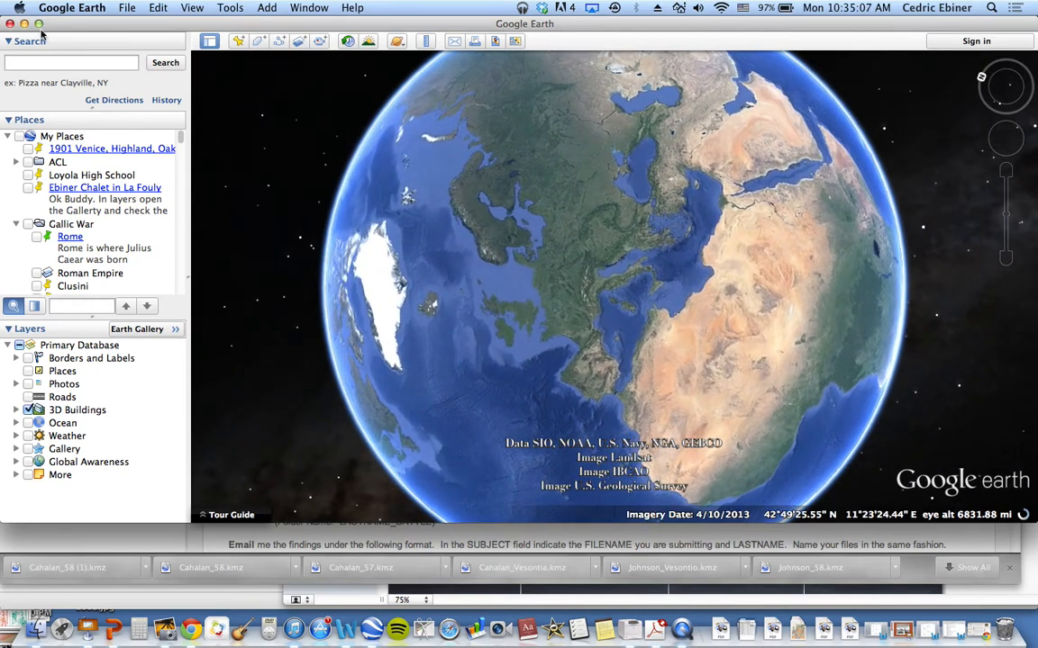
pyautogui.click(49, 62)
pyautogui.write('p')
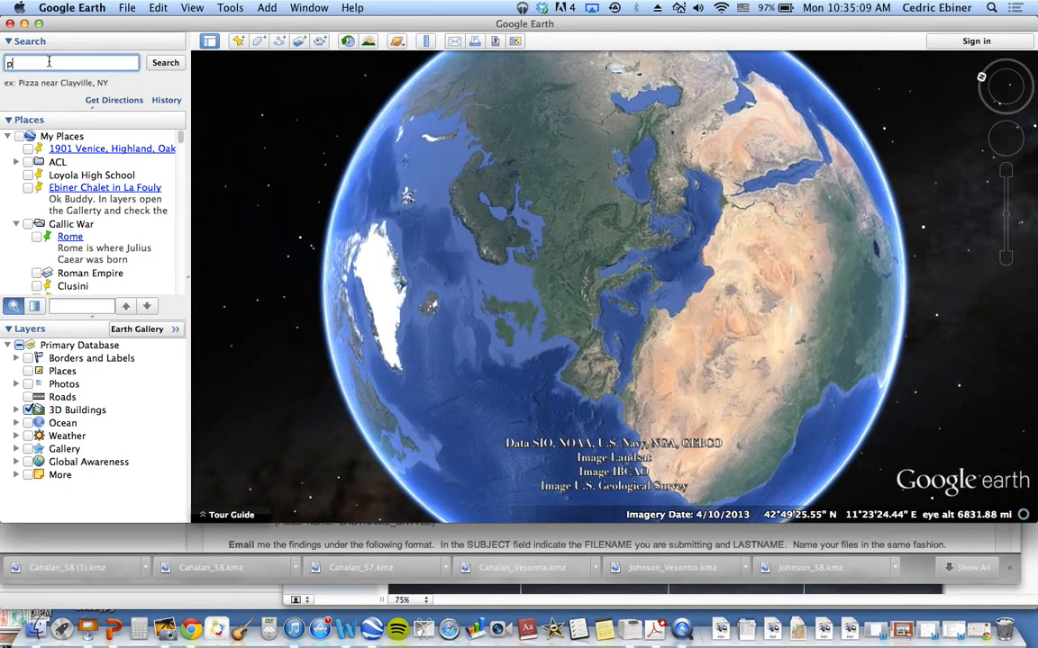
pyautogui.write('aris')
pyautogui.press('Return')
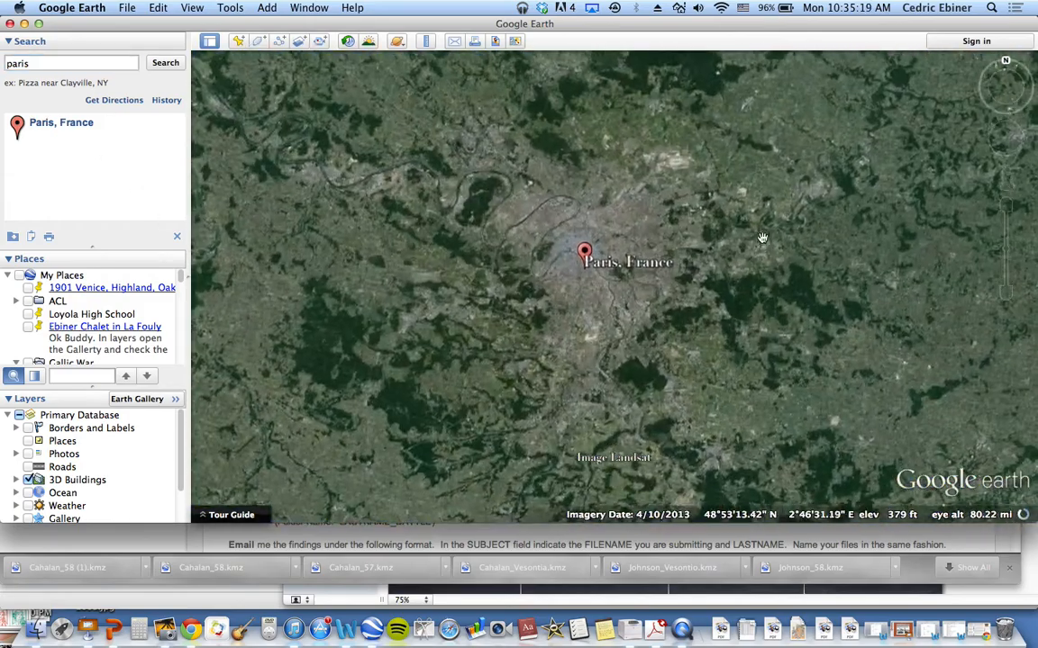
# Step: Examine France and its surroundings from the Atlantic coast to the Alps, framing Paris and the Alpine lakes together
pyautogui.scroll(-10, 711, 238)
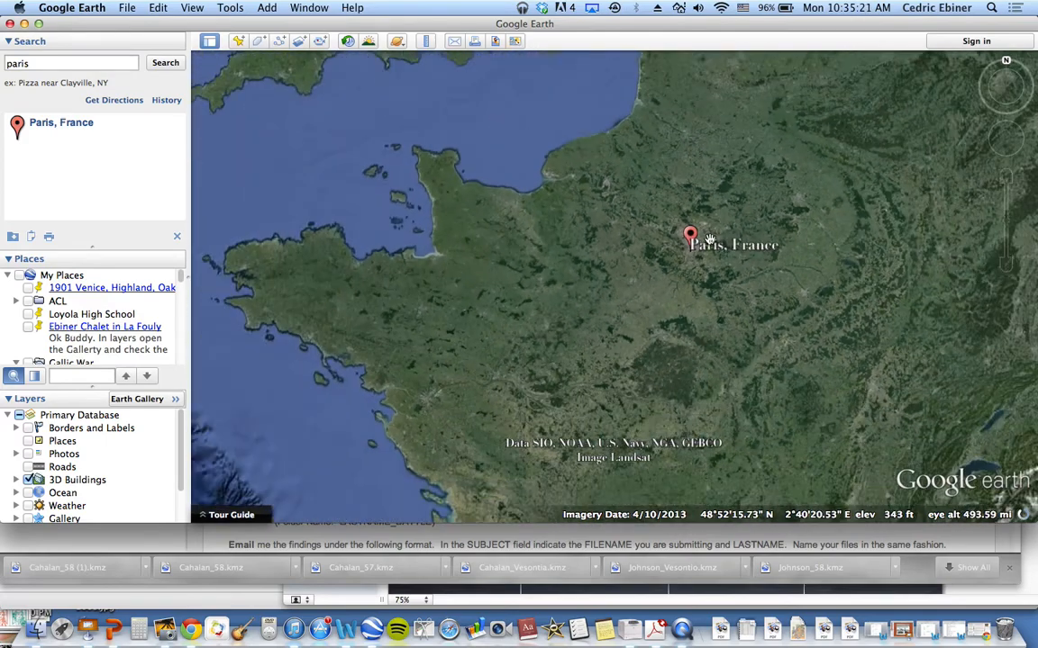
pyautogui.scroll(-4, 703, 261)
pyautogui.moveTo(688, 293); pyautogui.dragTo(560, 196)
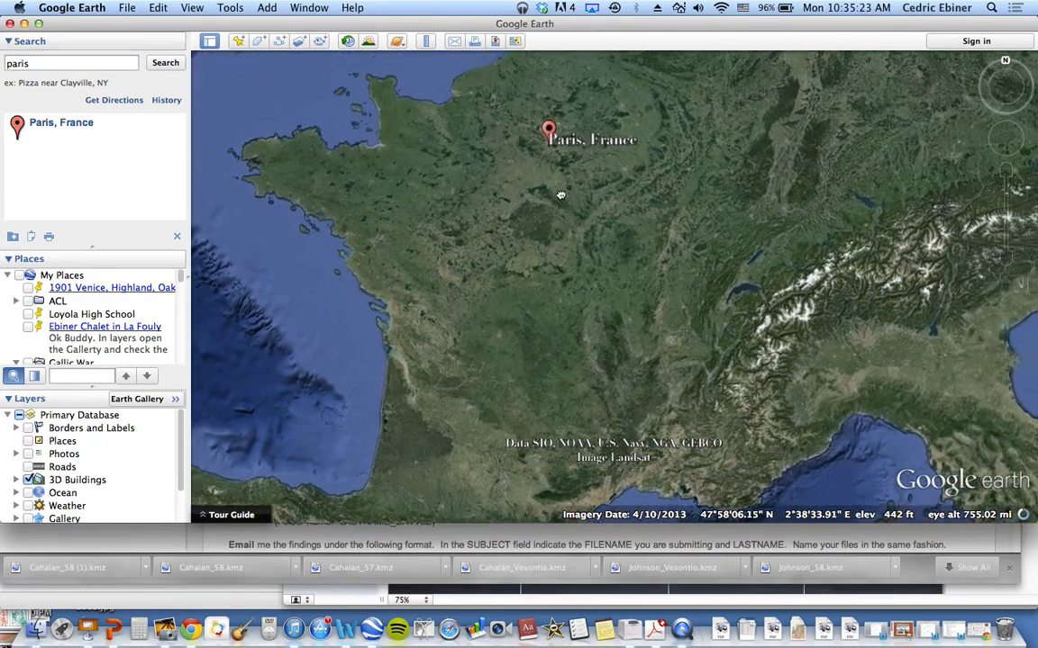
pyautogui.scroll(-4, 560, 196)
pyautogui.scroll(2, 576, 192)
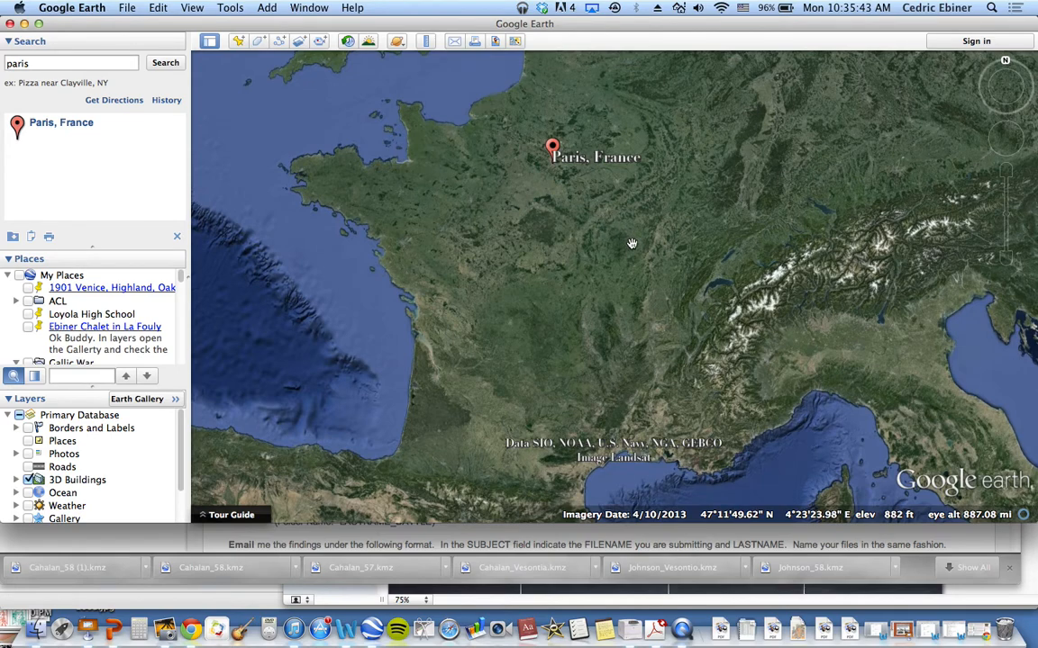
pyautogui.scroll(-3, 631, 243)
pyautogui.scroll(3, 631, 243)
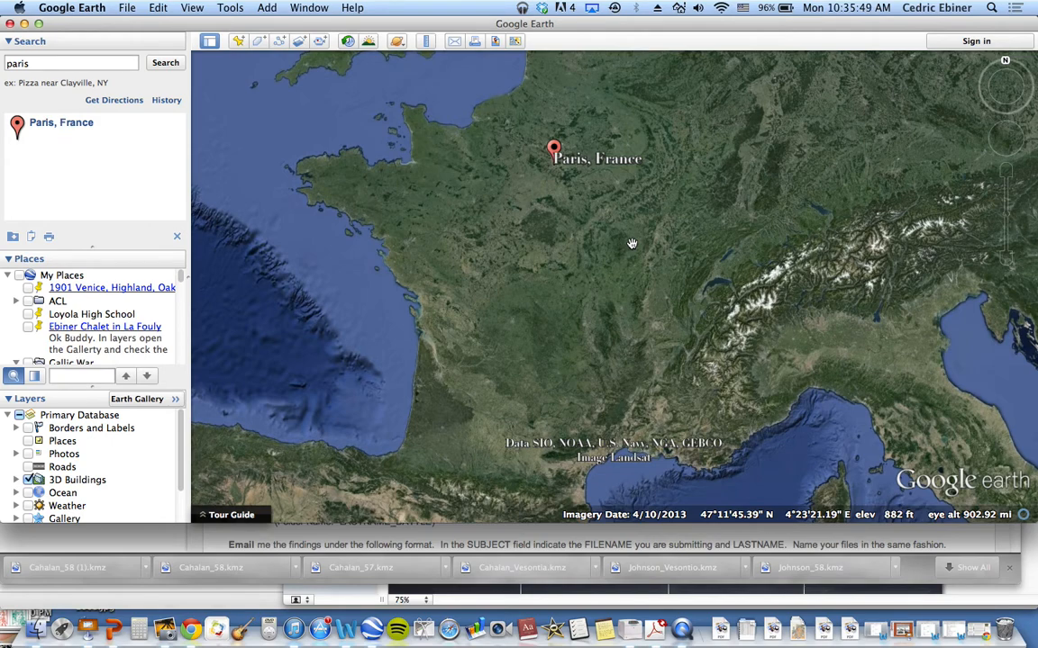
pyautogui.moveTo(630, 280); pyautogui.dragTo(681, 254)
pyautogui.scroll(-2, 678, 261)
pyautogui.scroll(4, 678, 261)
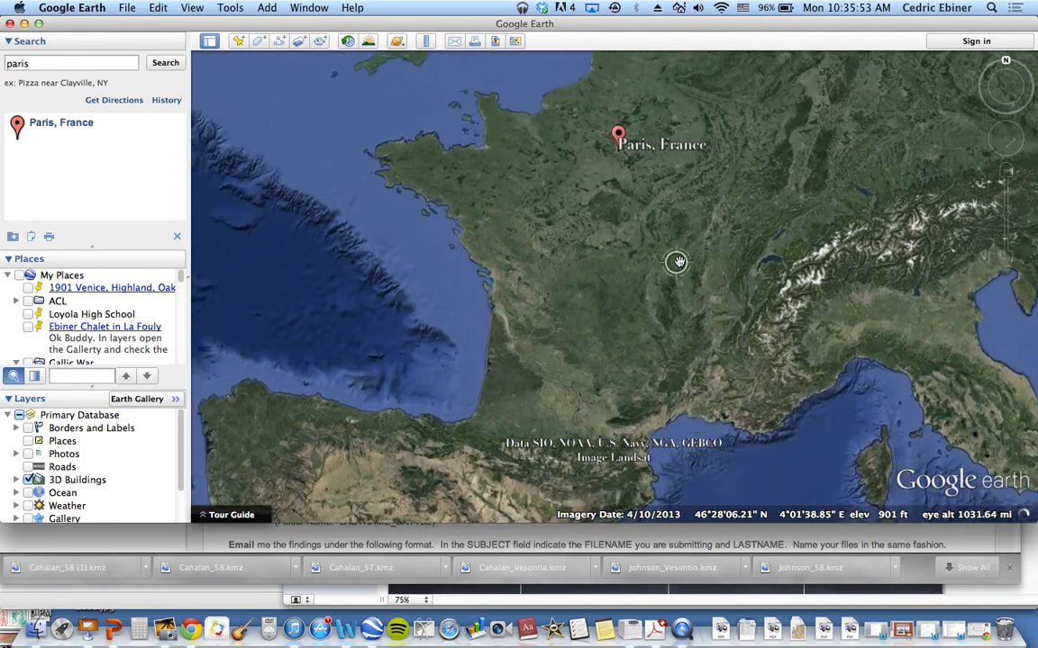
pyautogui.scroll(3, 650, 271)
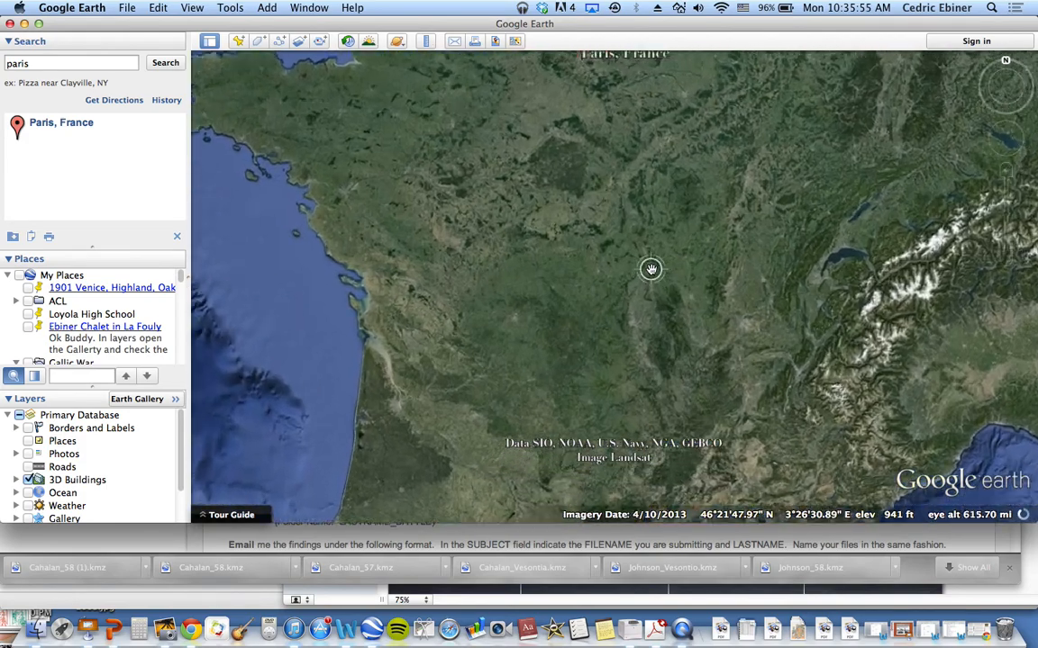
pyautogui.moveTo(656, 271); pyautogui.dragTo(599, 331)
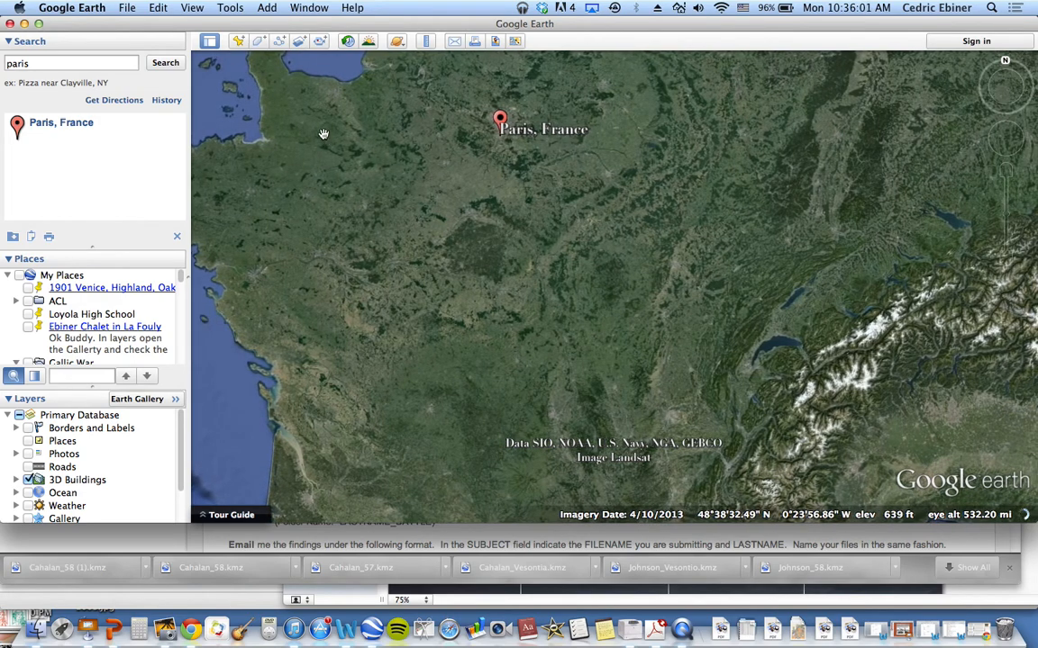
# Step: Start a new polygon and place its first corners from Lake Geneva's western tip along the Alps to Lake Constance's eastern end
pyautogui.click(259, 42)
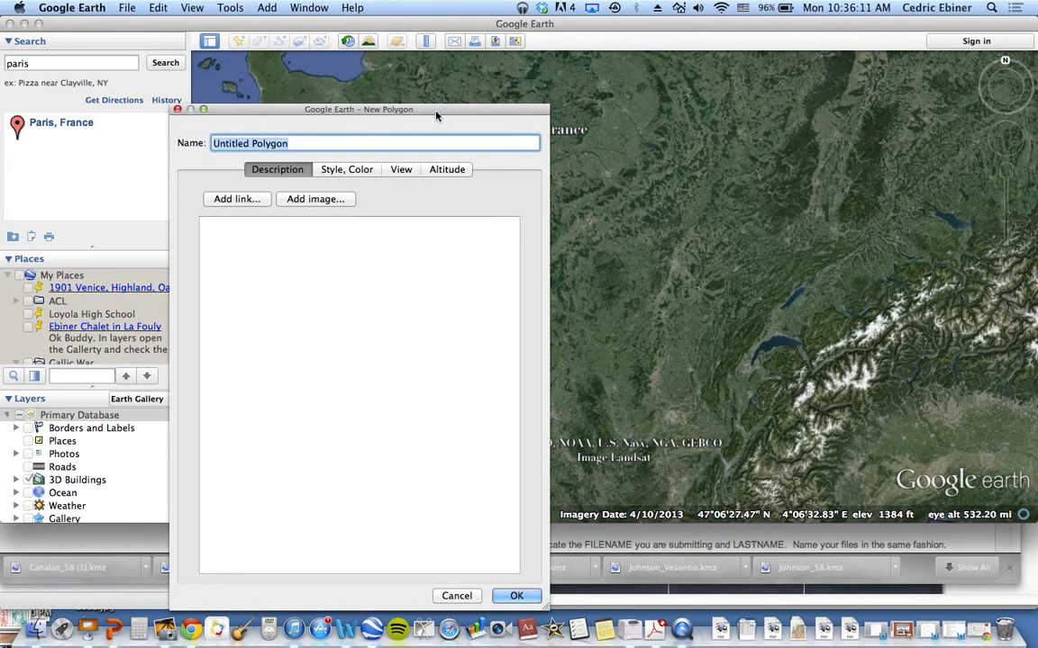
pyautogui.moveTo(436, 116); pyautogui.dragTo(88, 65)
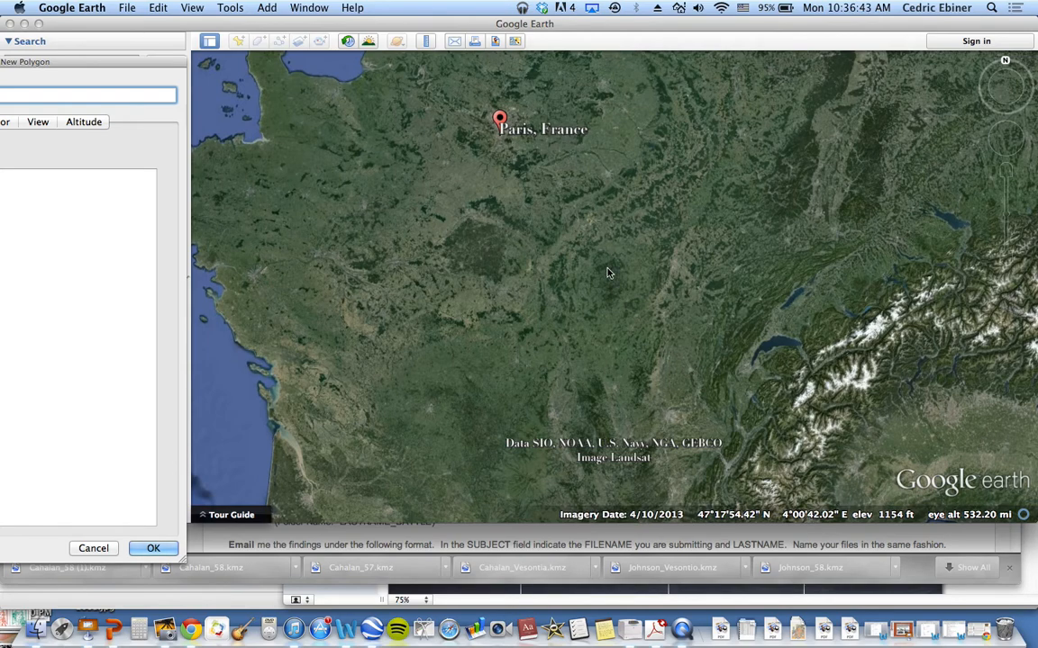
pyautogui.click(753, 372)
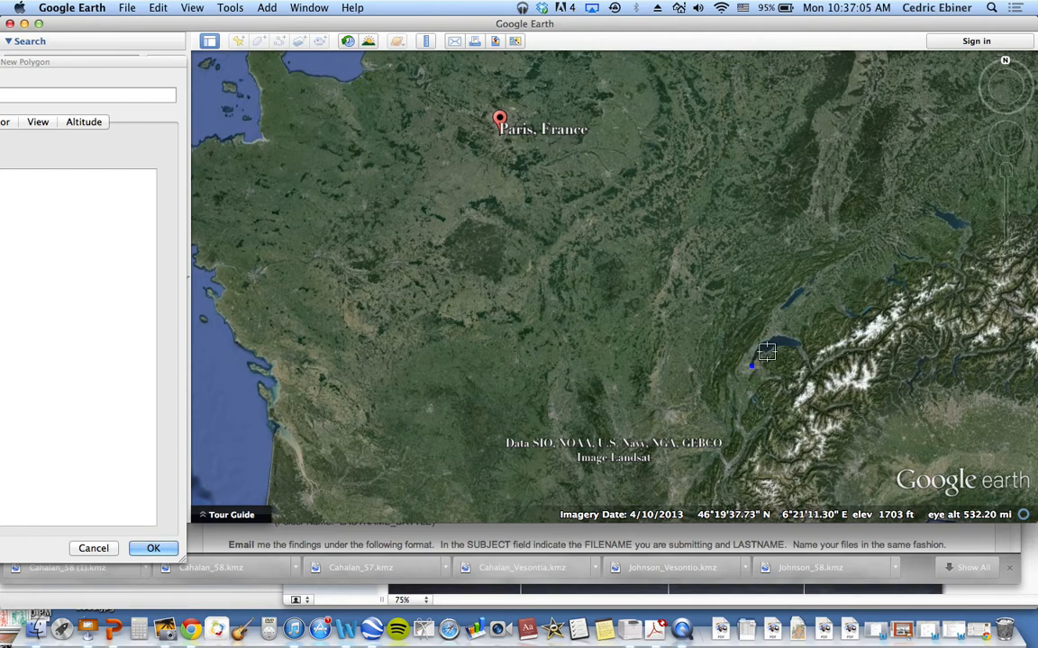
pyautogui.click(813, 368)
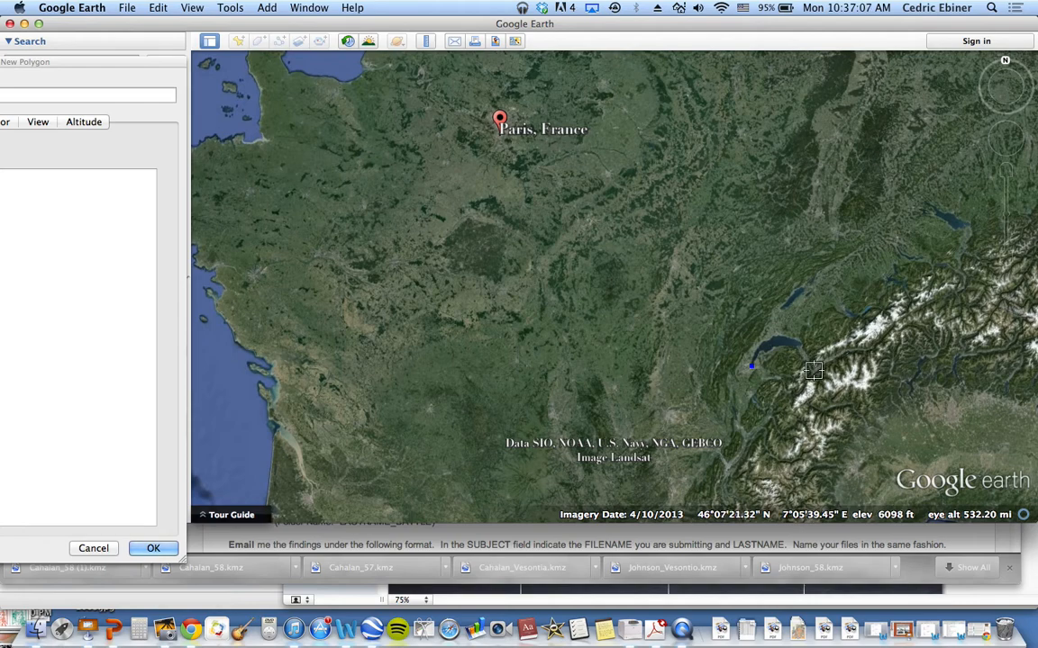
pyautogui.click(875, 348)
pyautogui.click(941, 299)
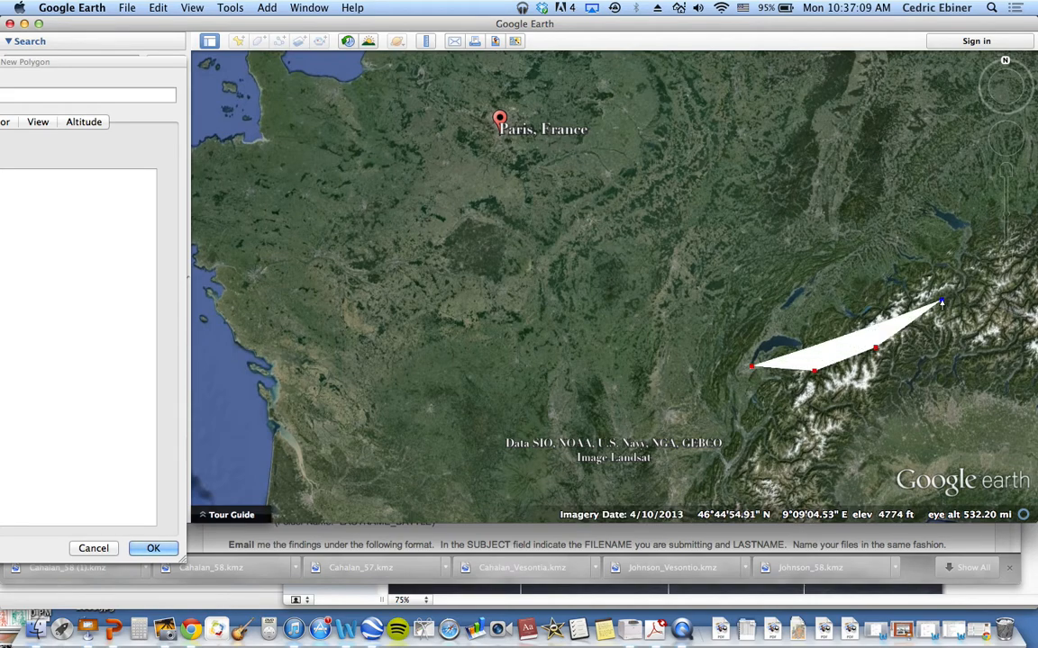
pyautogui.click(955, 268)
pyautogui.click(966, 225)
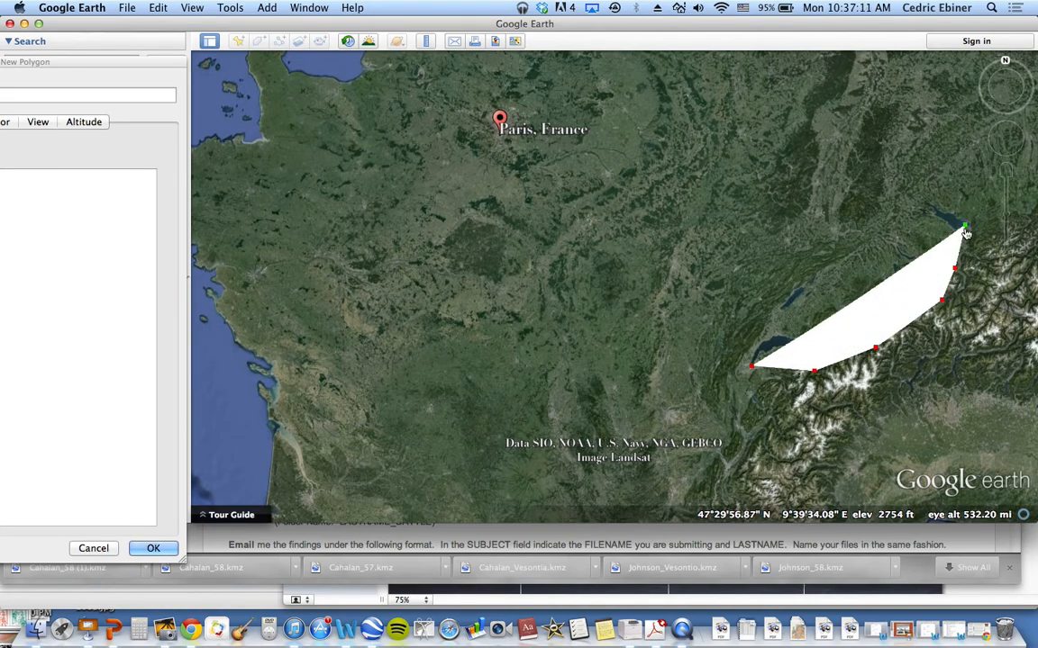
# Step: Extend the polygon west from Lake Constance to the Rhine bend, placing three further corners north along the Rhine valley
pyautogui.click(928, 208)
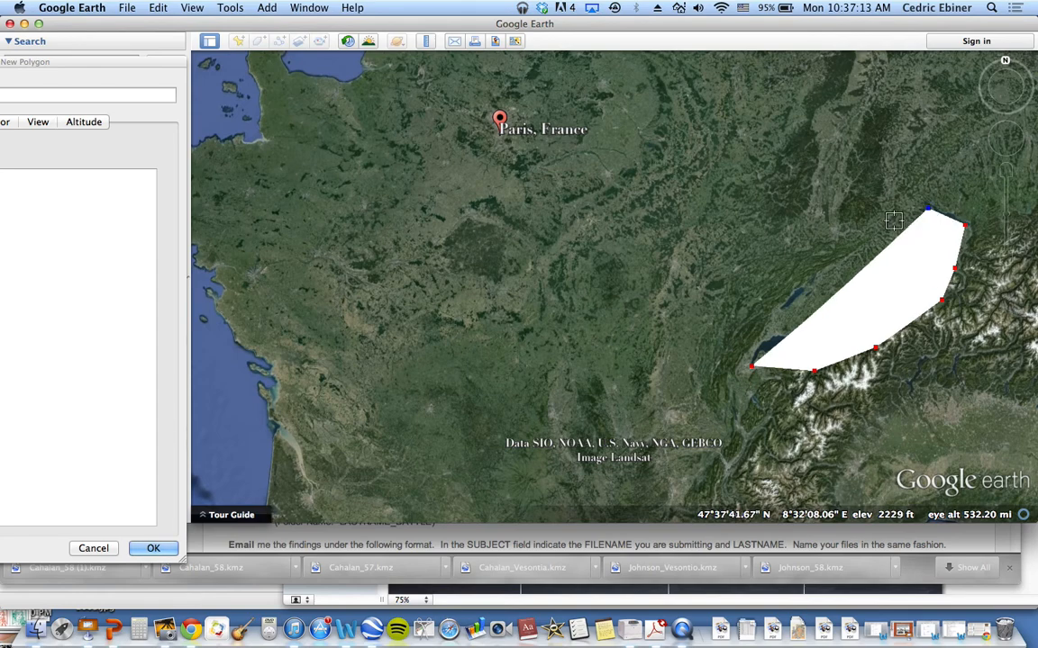
pyautogui.click(898, 218)
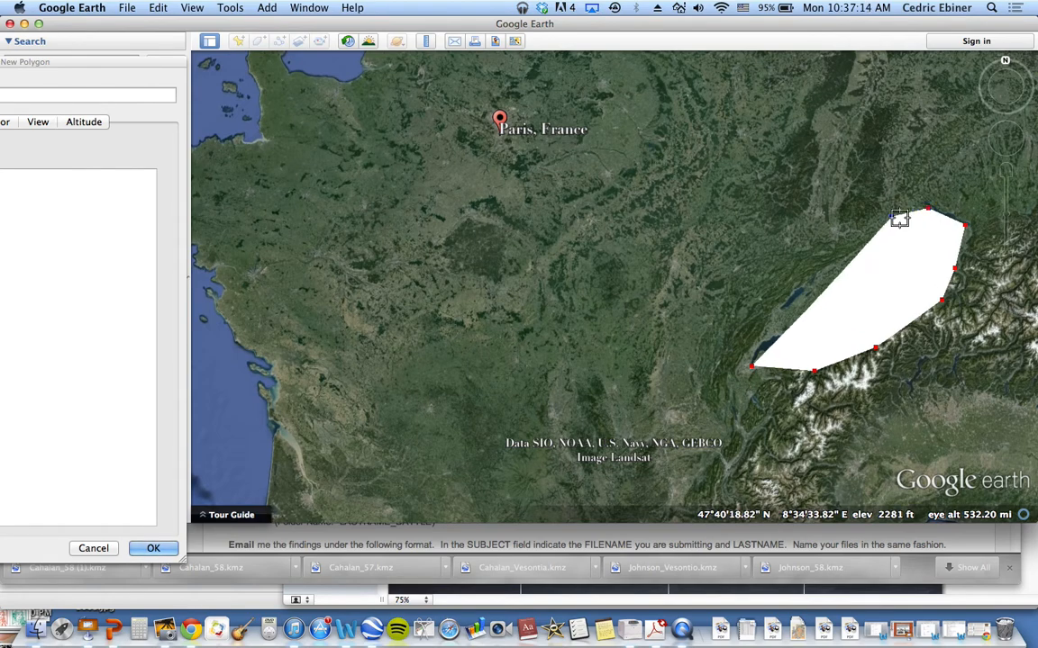
pyautogui.click(844, 217)
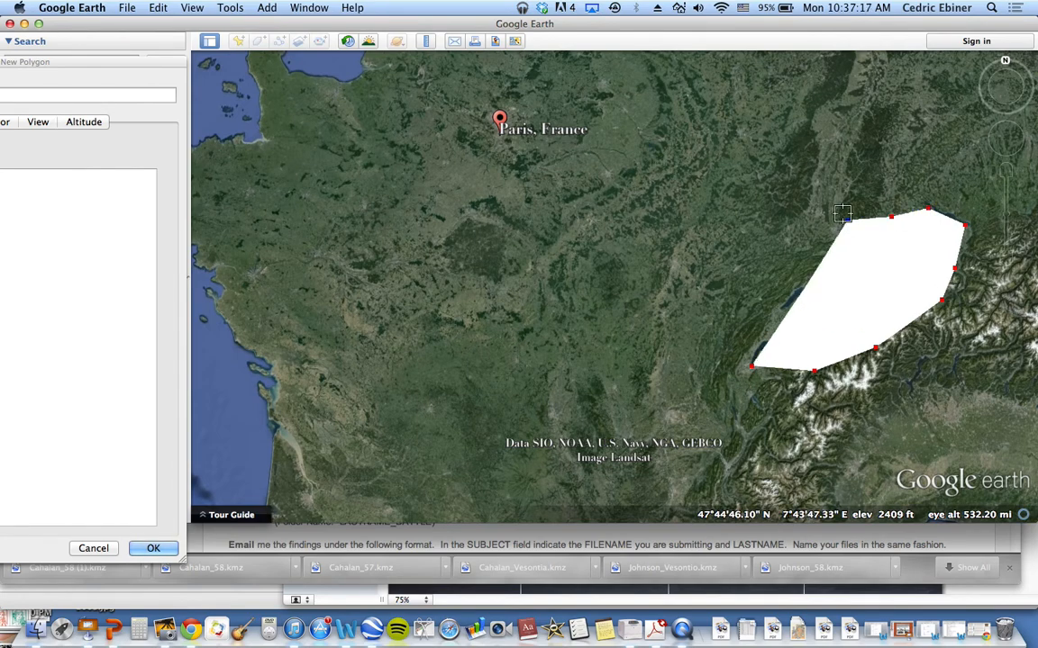
pyautogui.press('Down')
pyautogui.press('Up')
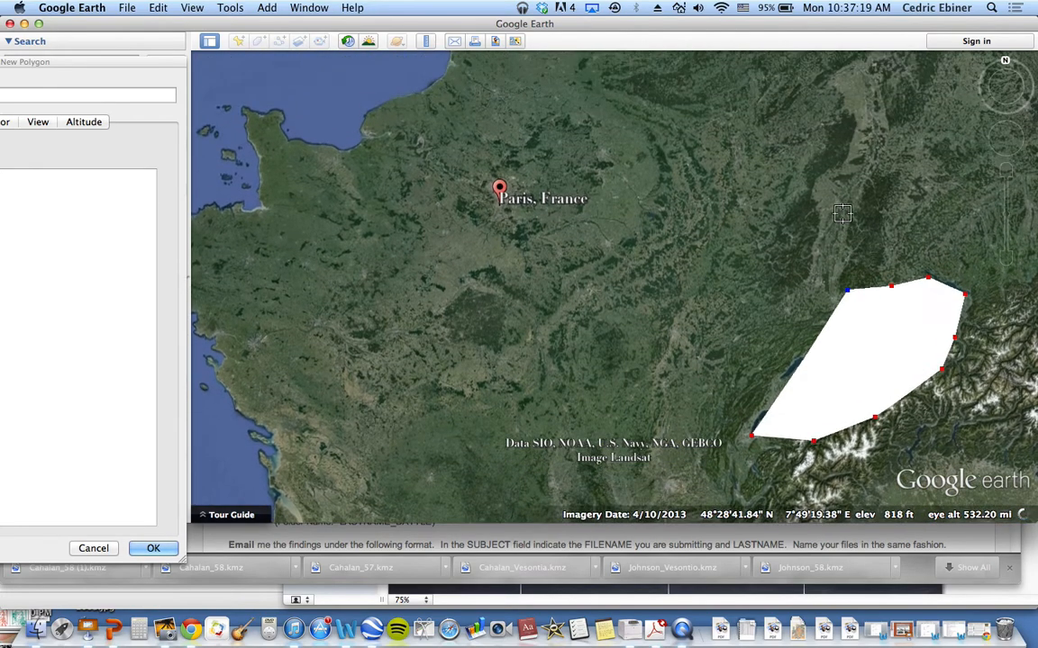
pyautogui.press('Up')
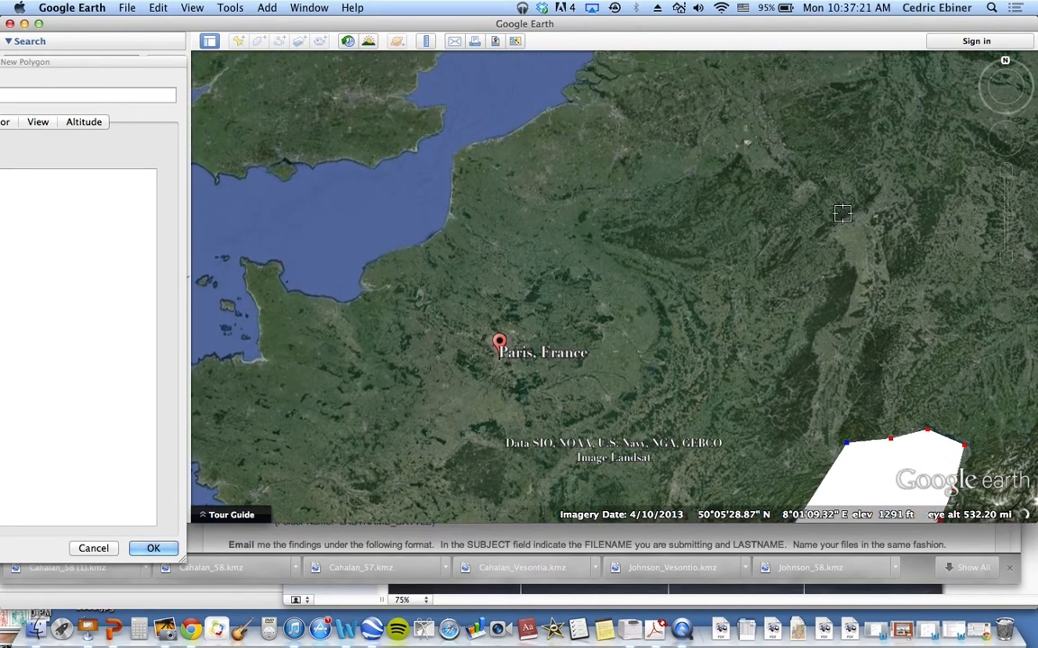
pyautogui.click(838, 394)
pyautogui.click(845, 352)
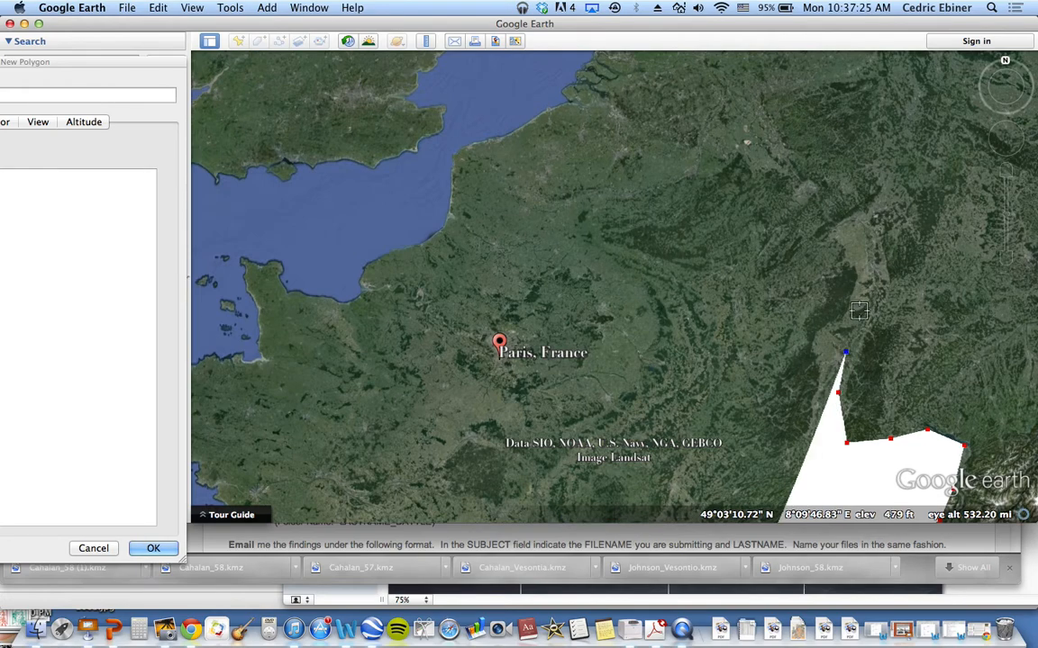
pyautogui.click(860, 312)
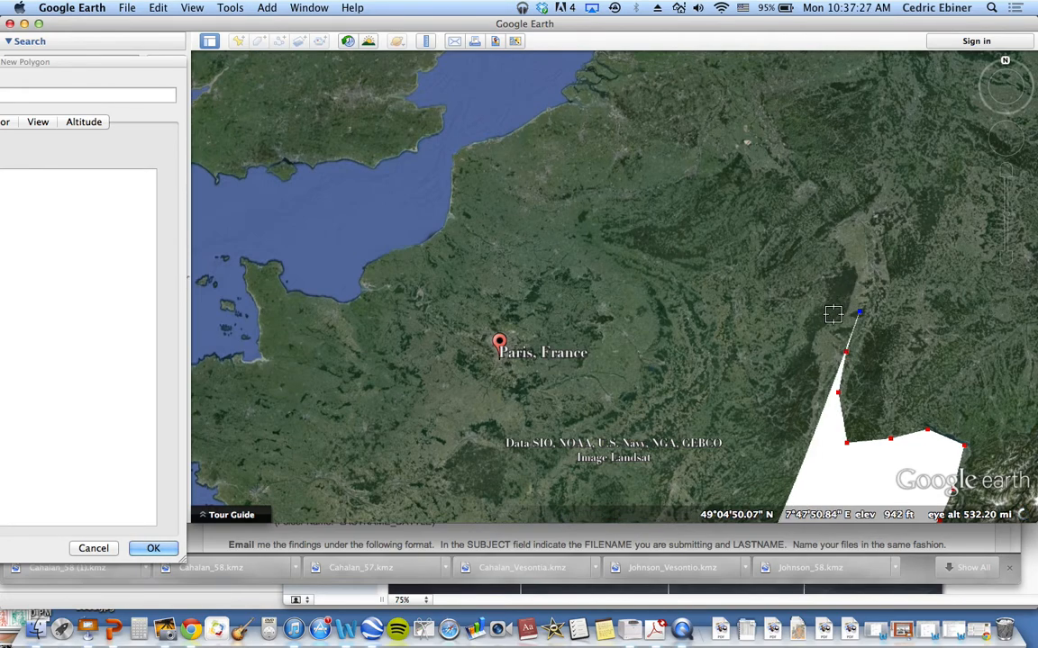
# Step: Extend the polygon's northwestern edge with five corners running southwest from the Rhine valley to the area southeast of Paris
pyautogui.press('Down')
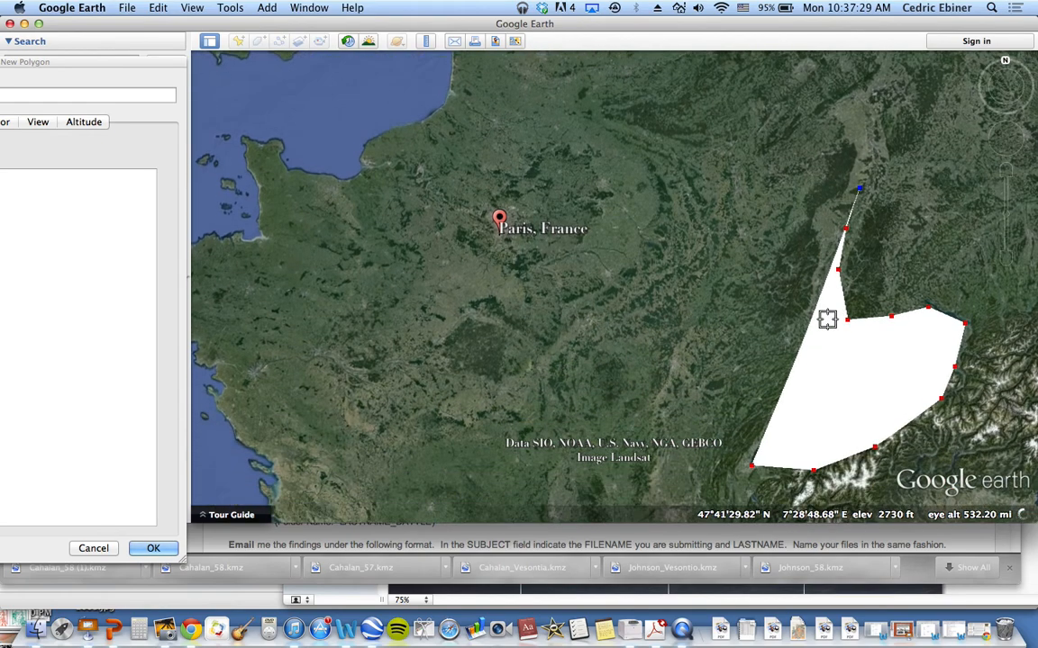
pyautogui.click(776, 214)
pyautogui.press('Down')
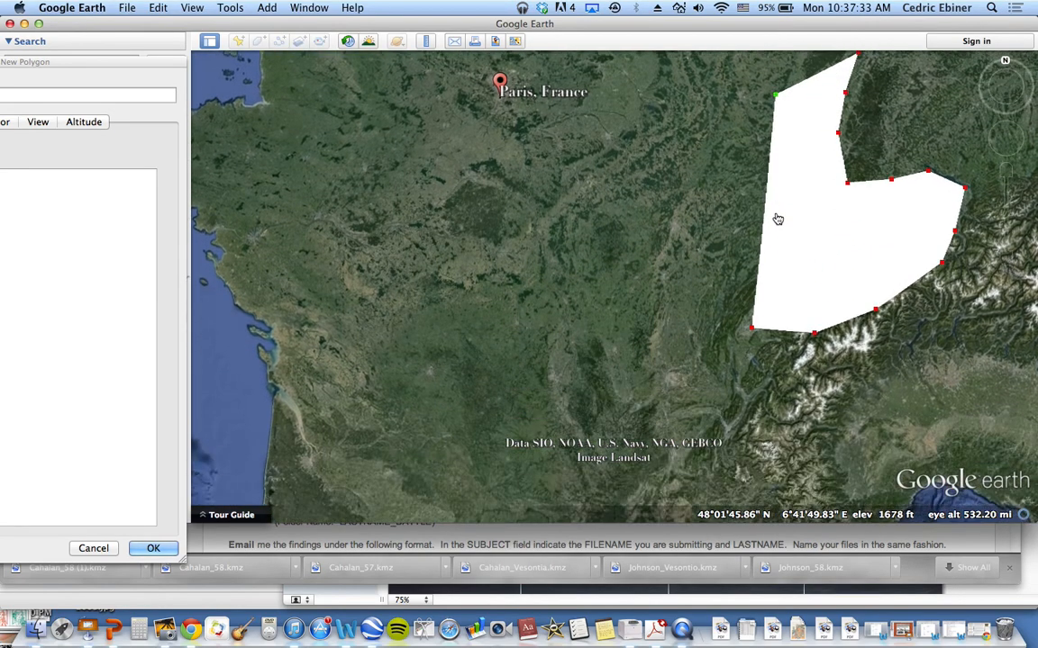
pyautogui.click(708, 126)
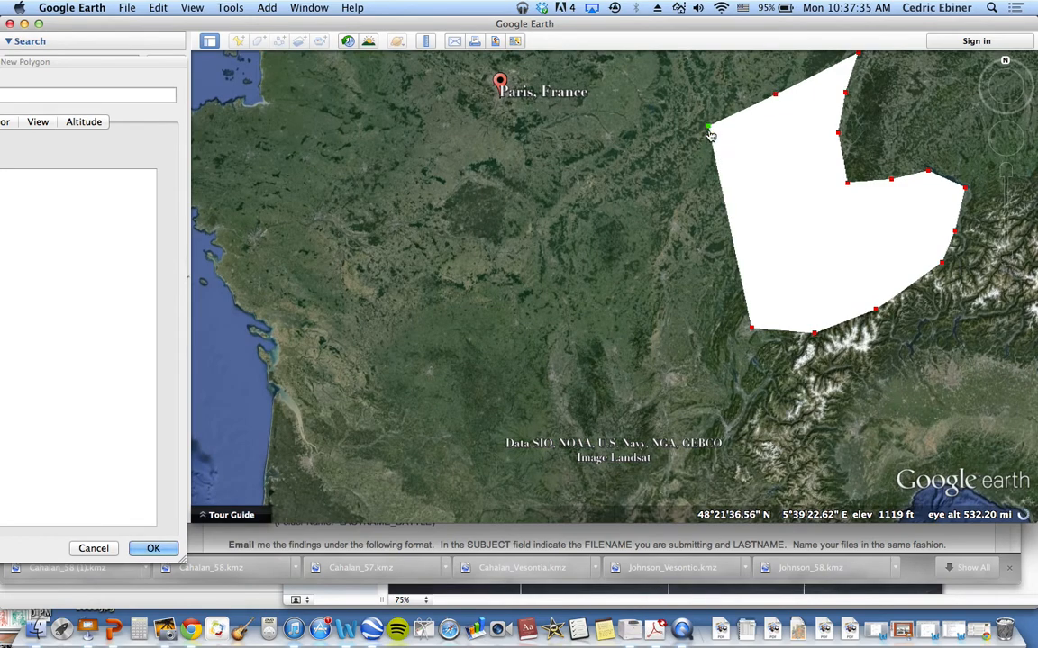
pyautogui.click(677, 166)
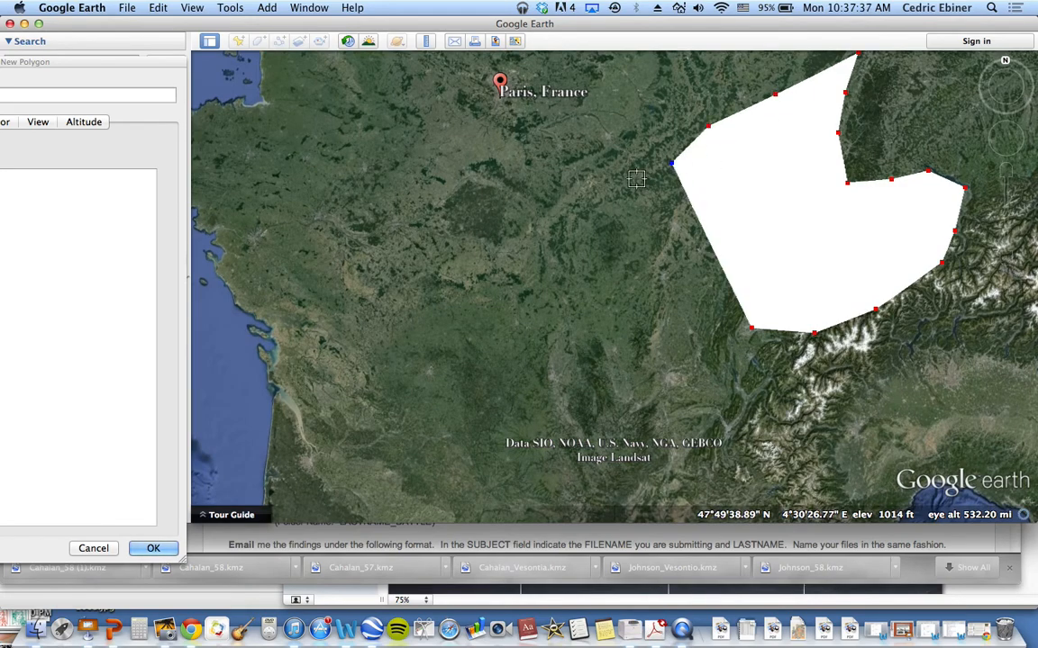
pyautogui.click(630, 183)
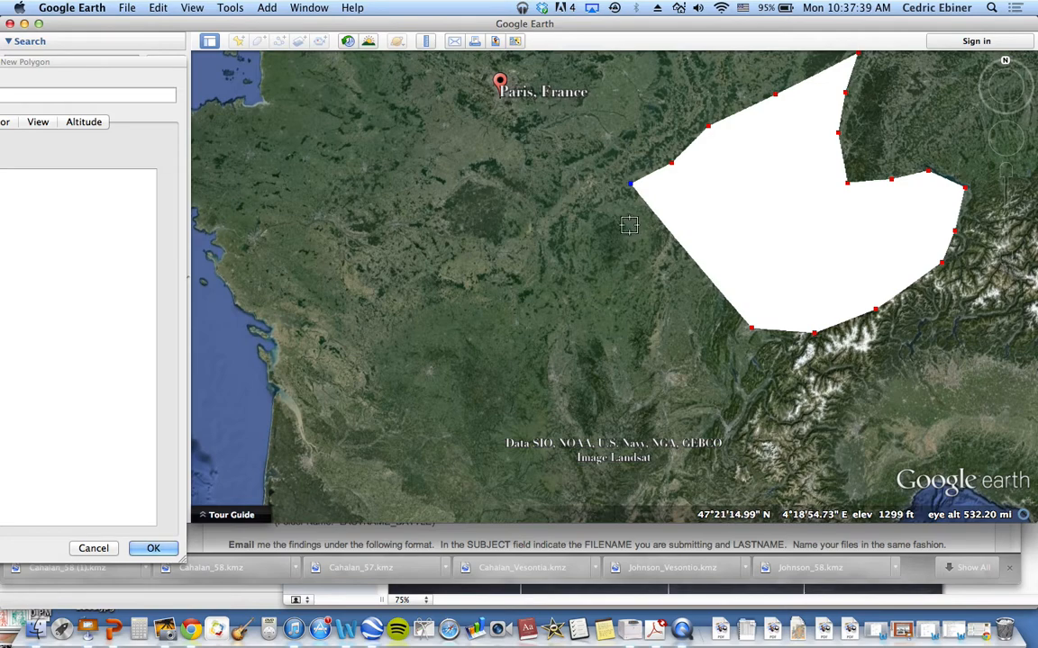
pyautogui.click(616, 214)
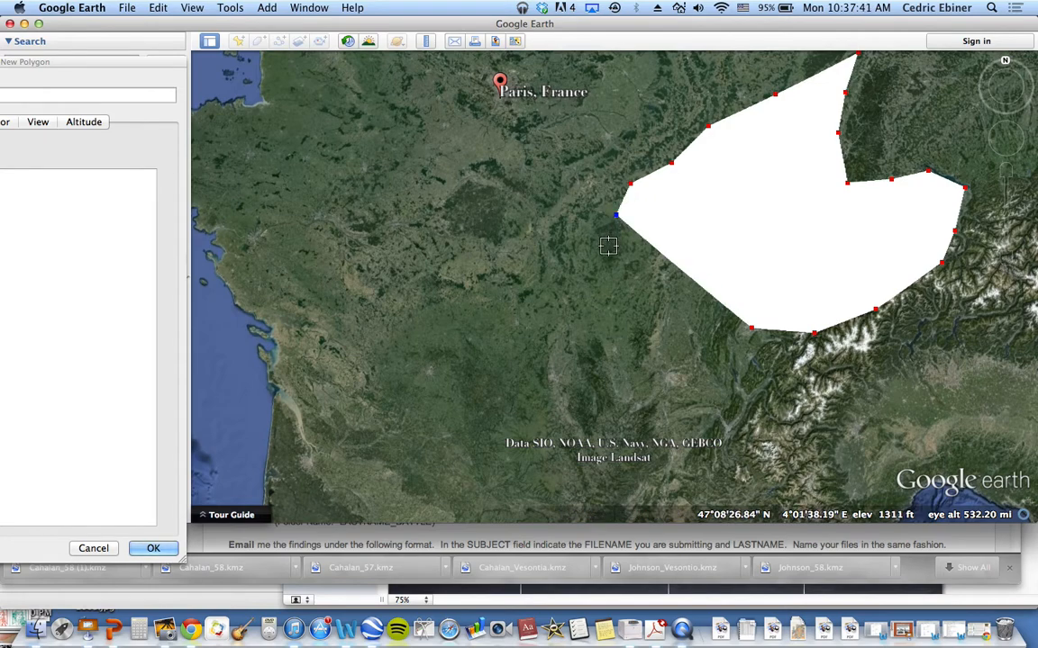
# Step: Complete the polygon's western and southern edges with five corners curving back toward Lake Geneva, and bring the New Polygon dialog fully into view
pyautogui.click(609, 247)
pyautogui.click(605, 277)
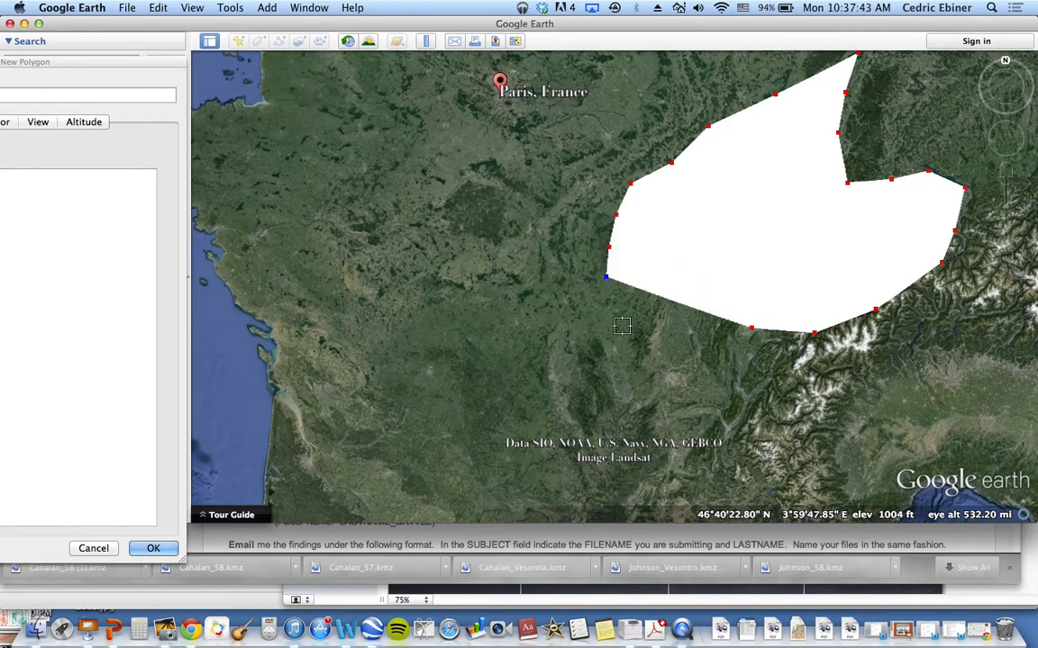
pyautogui.click(624, 326)
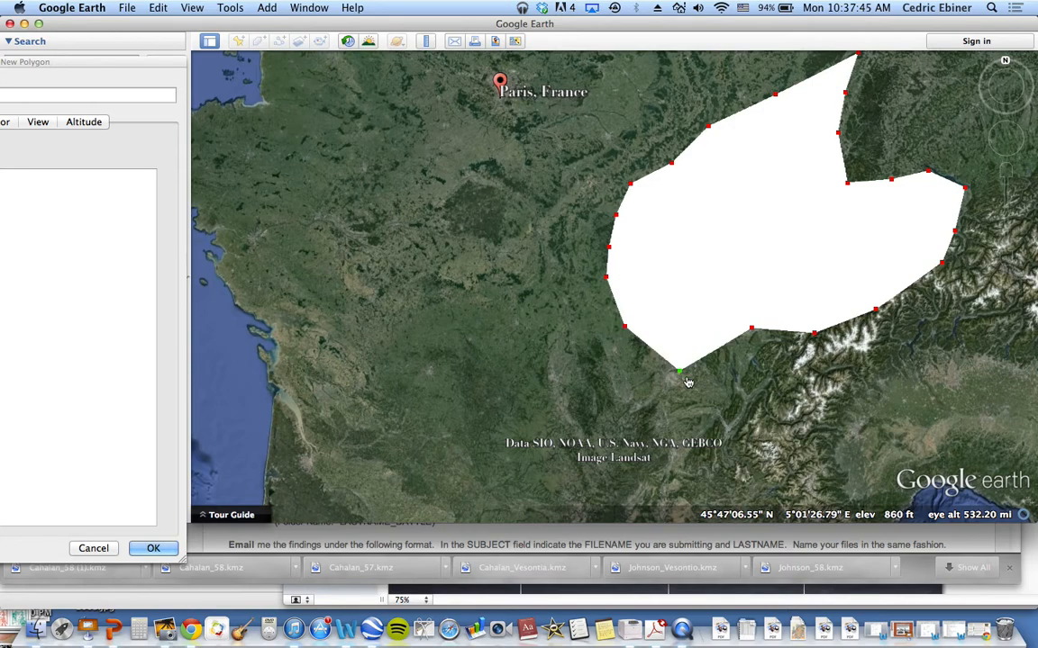
pyautogui.click(679, 371)
pyautogui.click(721, 384)
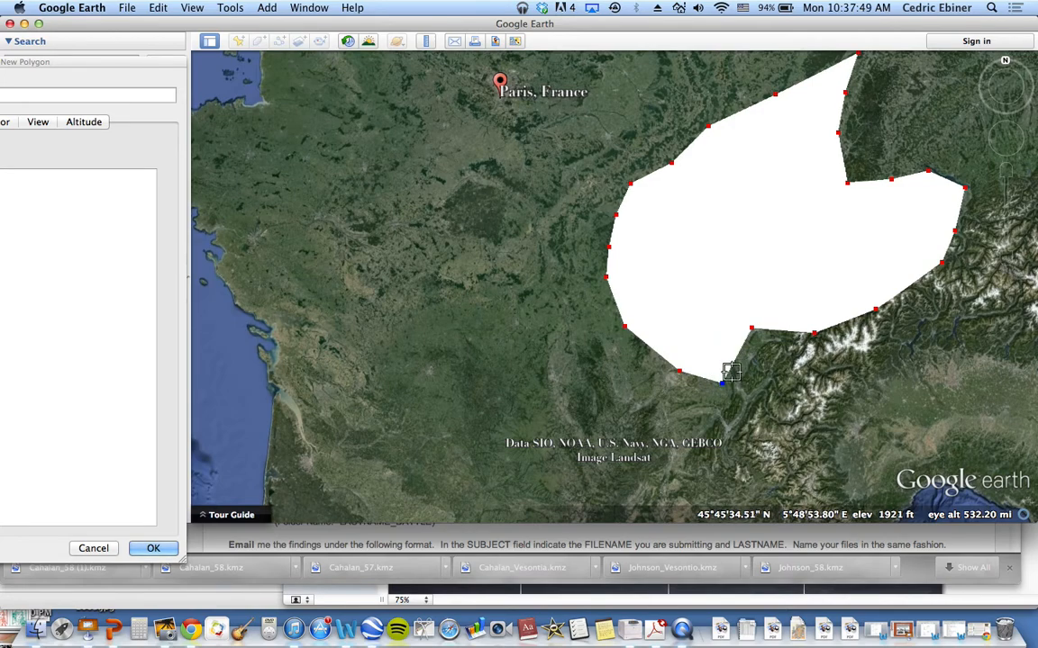
pyautogui.press('Up')
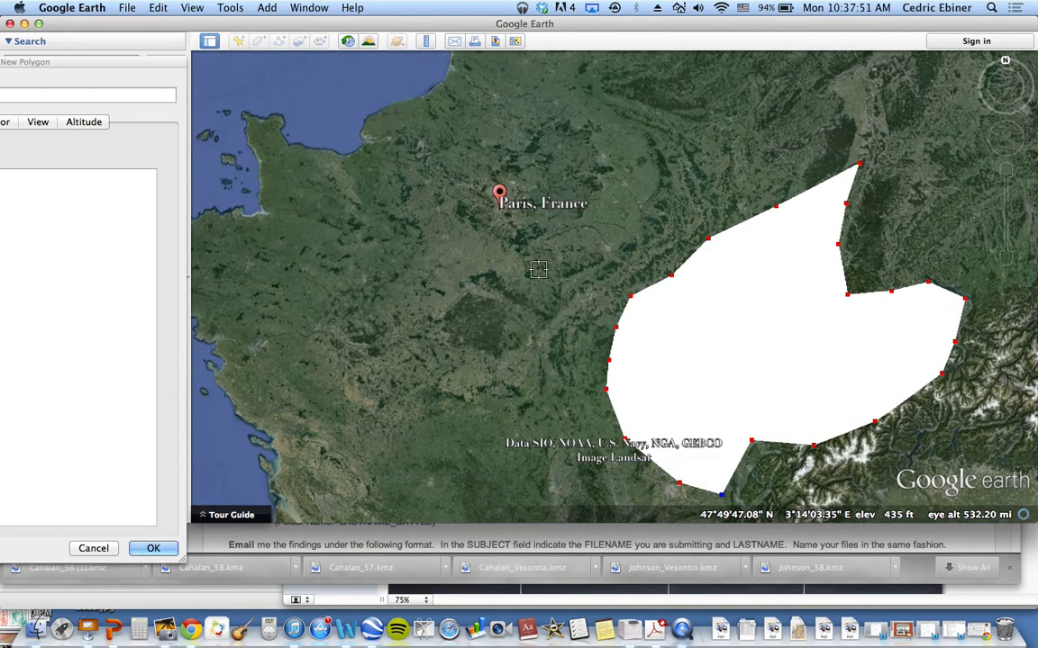
pyautogui.moveTo(98, 62); pyautogui.dragTo(320, 28)
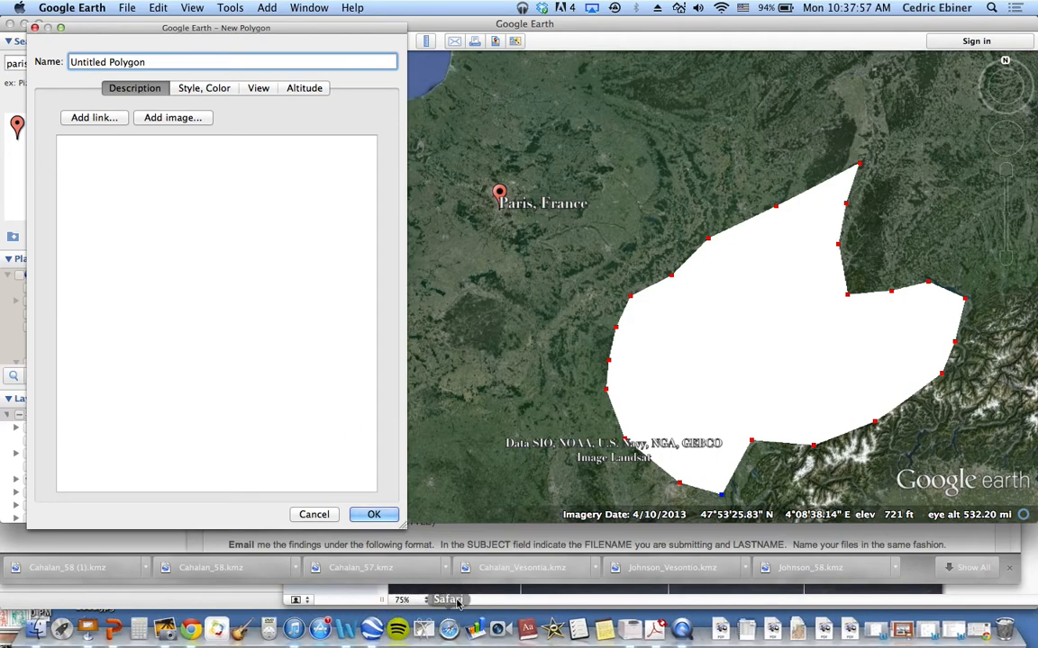
# Step: Check the file-naming rule in the Latin III assignment, and in Google Earth name the finished polygon with the last name followed by _58
pyautogui.click(917, 567)
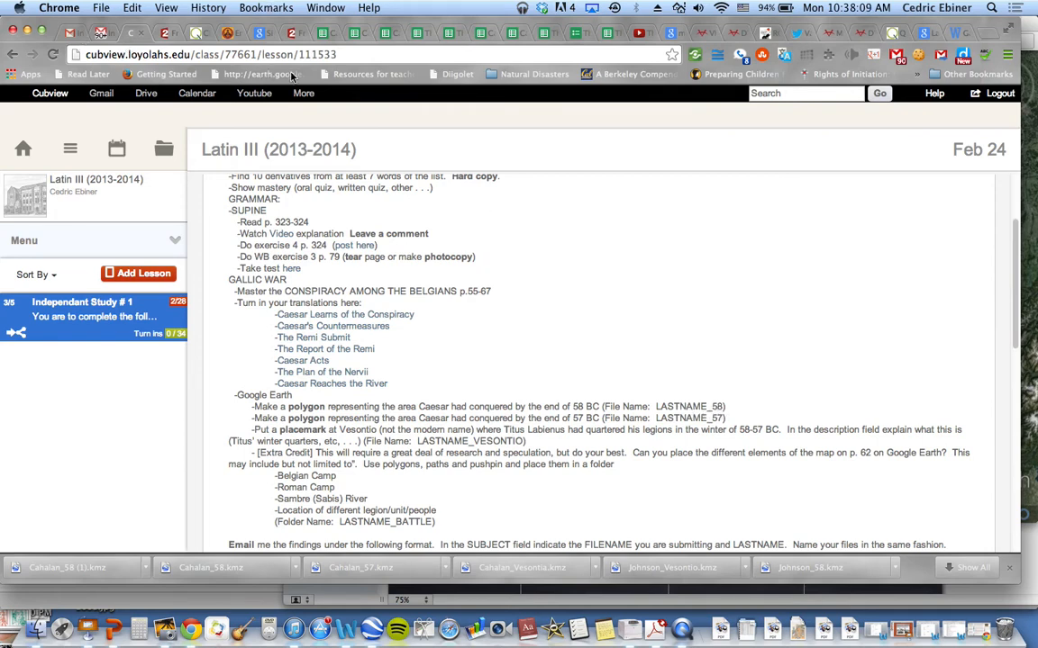
pyautogui.click(371, 629)
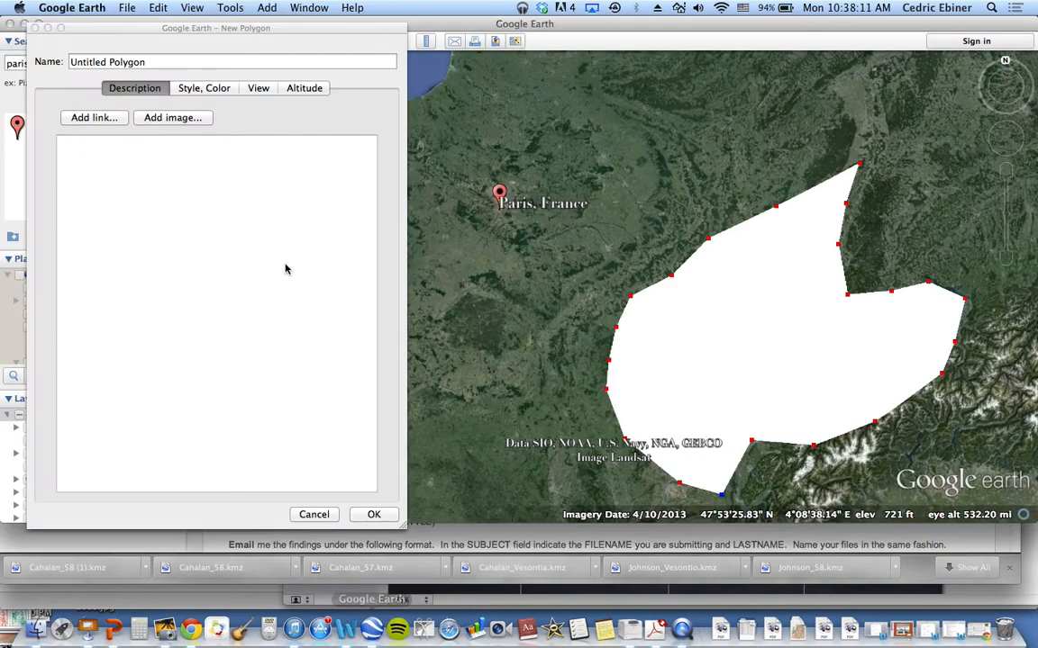
pyautogui.moveTo(137, 61); pyautogui.dragTo(61, 61)
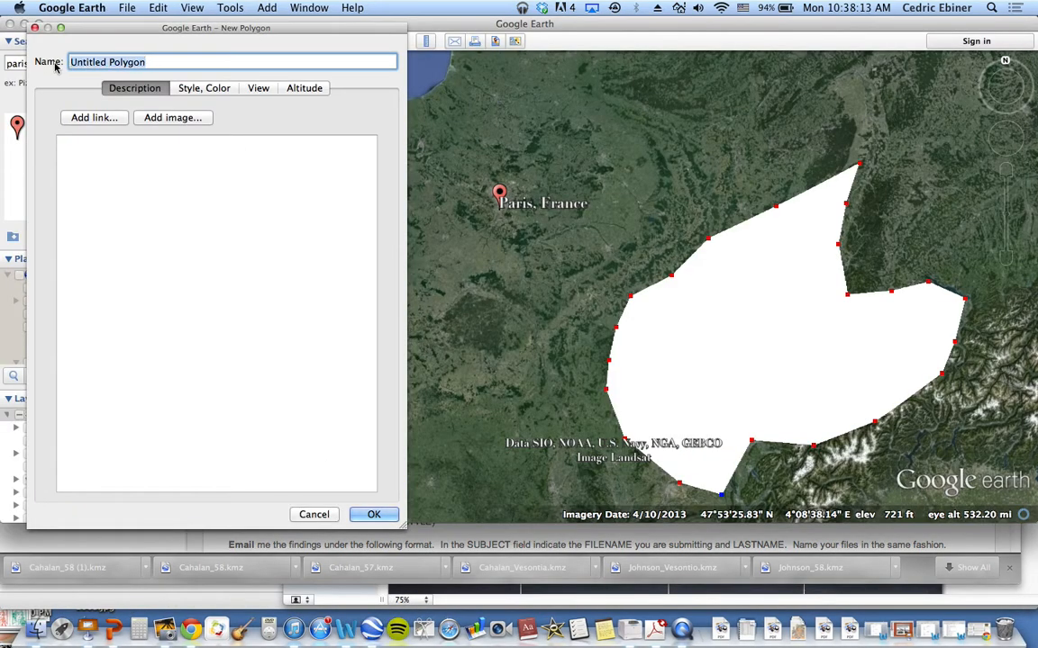
pyautogui.write('Ebiner')
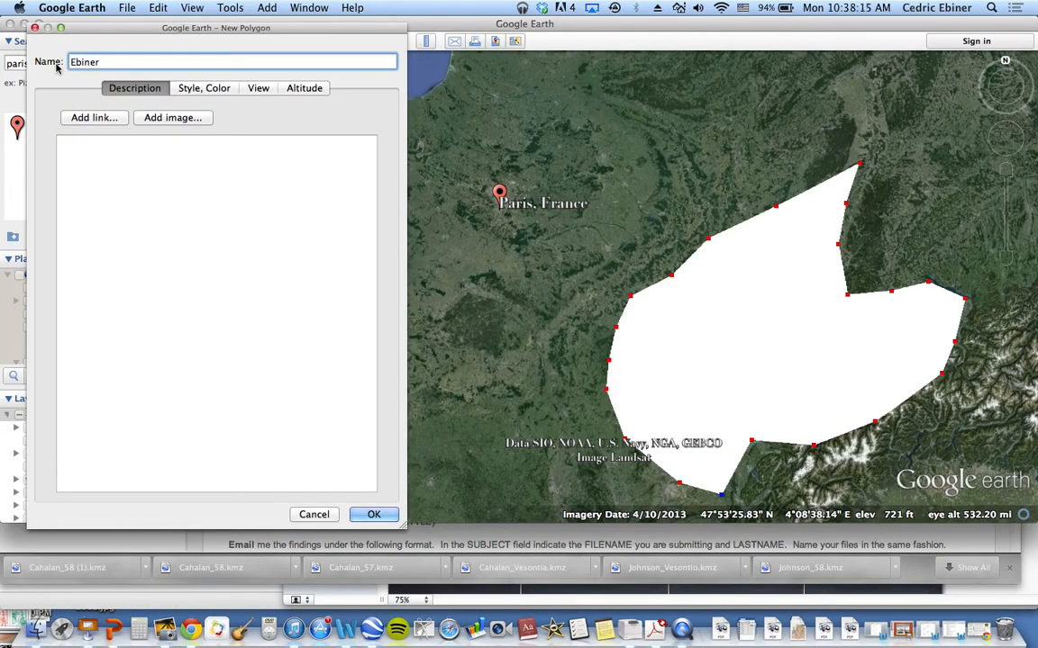
pyautogui.write('_58')
pyautogui.click(376, 516)
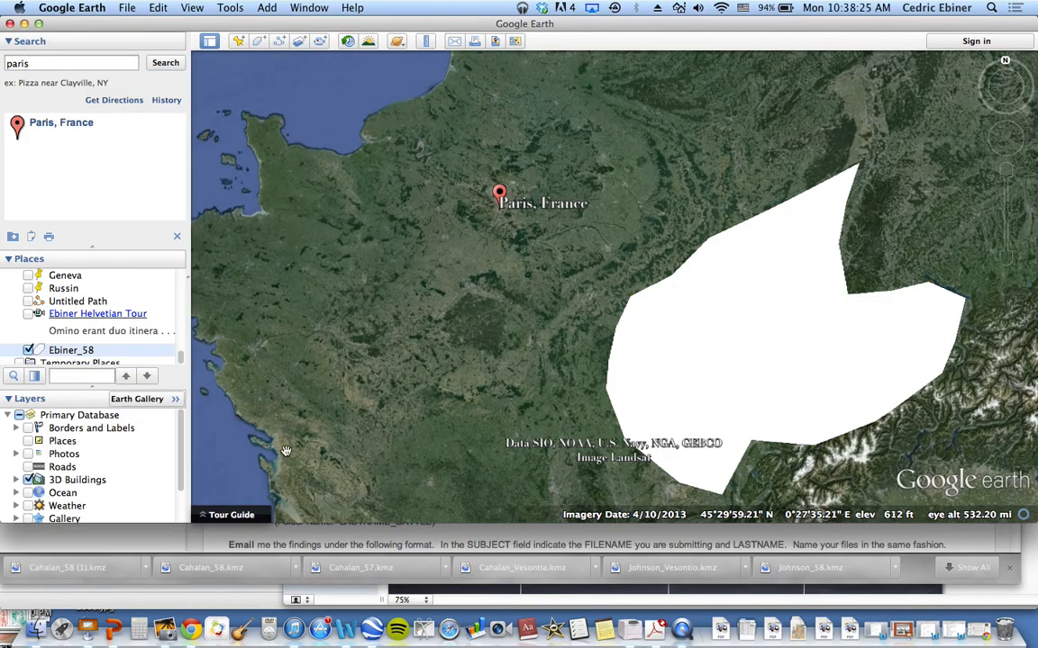
# Step: Save the _58 polygon from the places list to the Desktop as a Kmz file, keeping its name
pyautogui.doubleClick(70, 349)
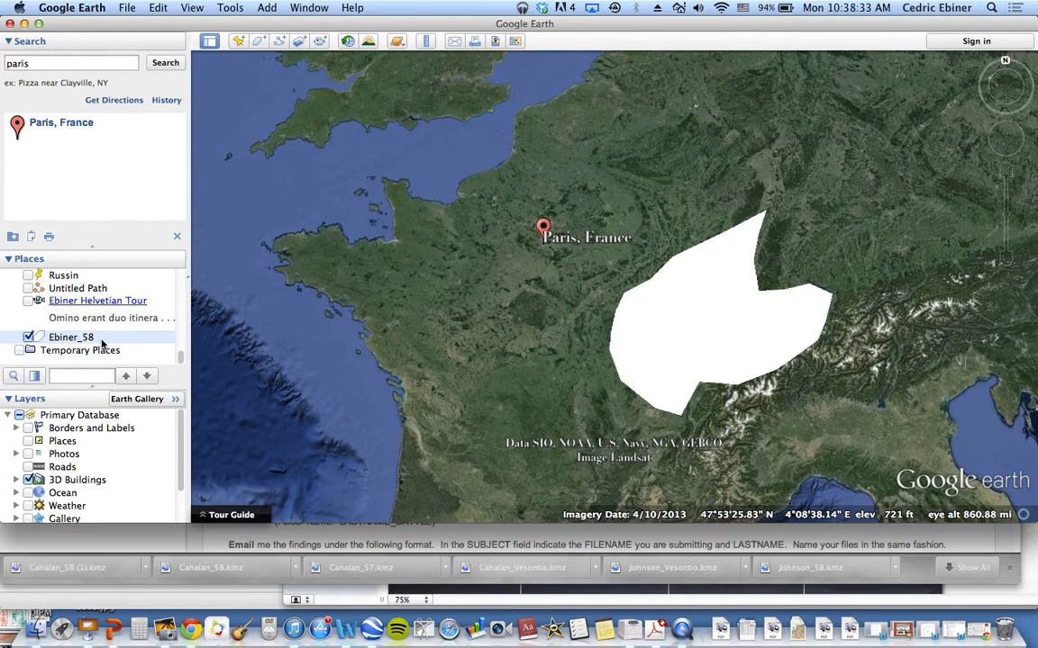
pyautogui.rightClick(104, 342)
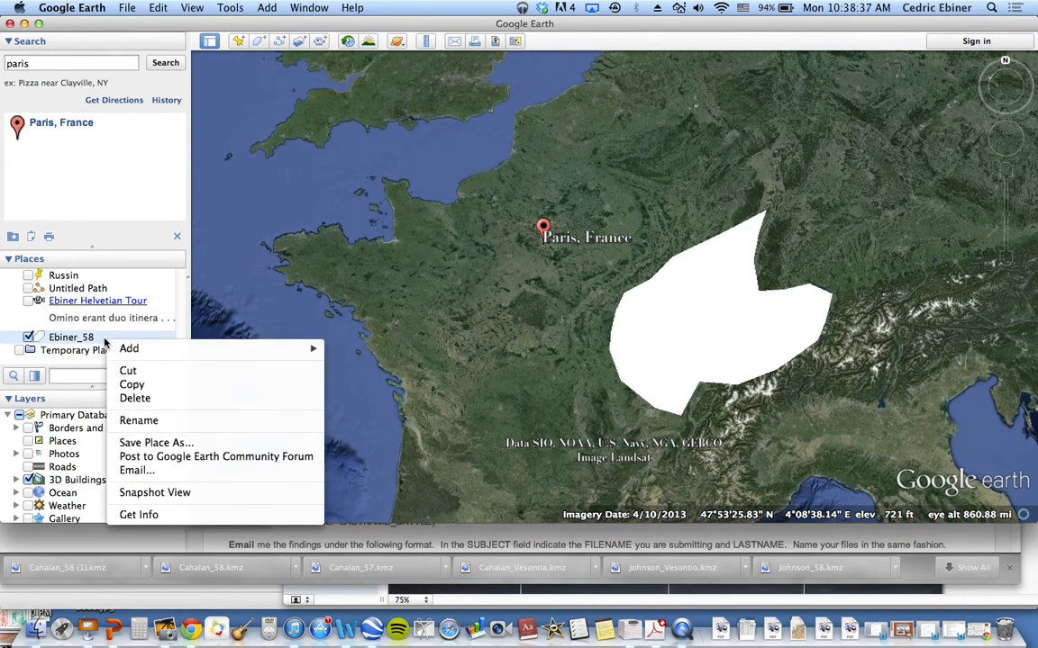
pyautogui.click(180, 442)
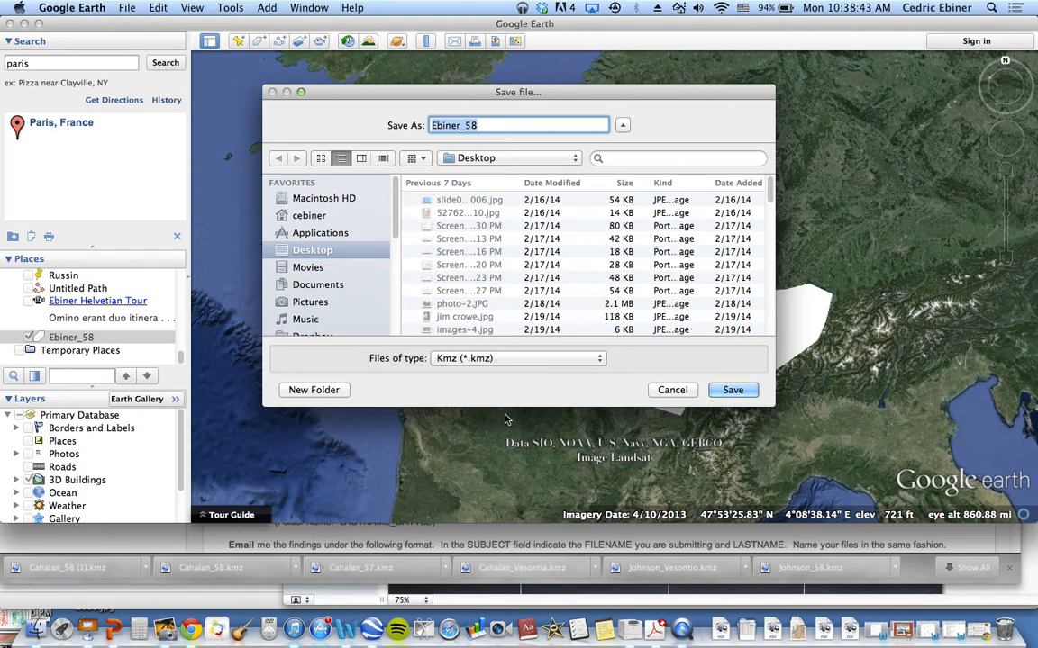
pyautogui.click(732, 390)
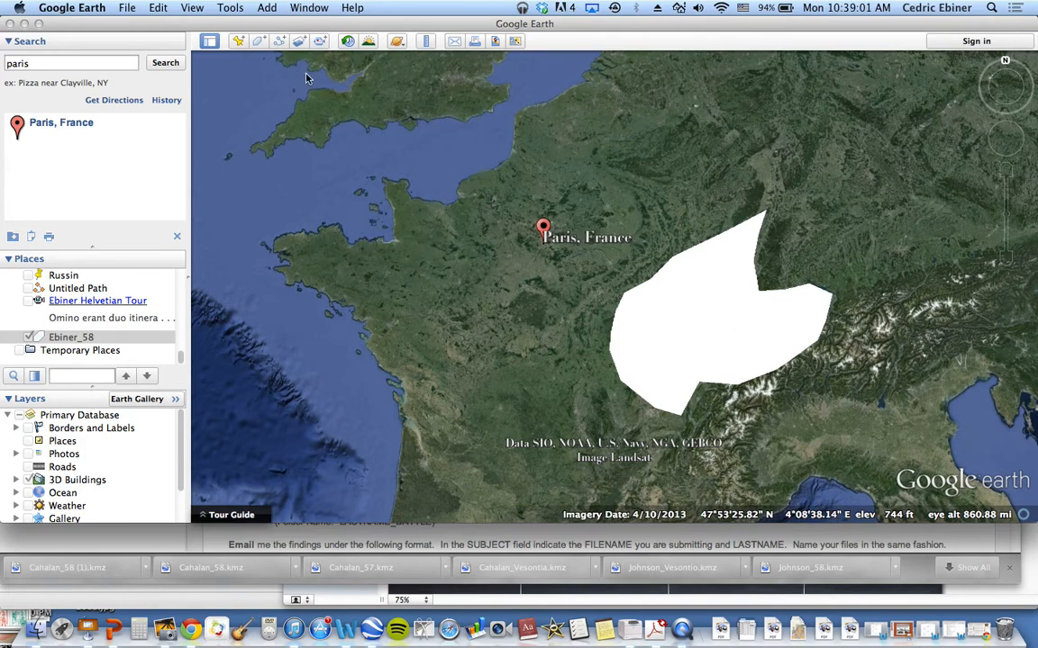
# Step: Start a second polygon with a red area color and name it with the last name followed by _57
pyautogui.click(258, 41)
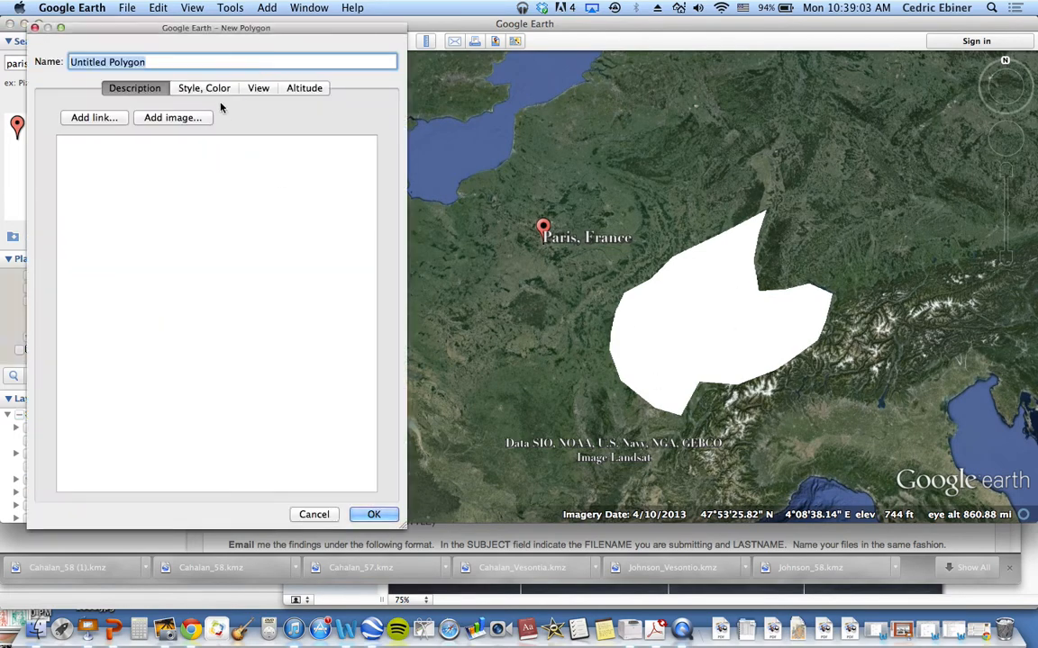
pyautogui.click(195, 88)
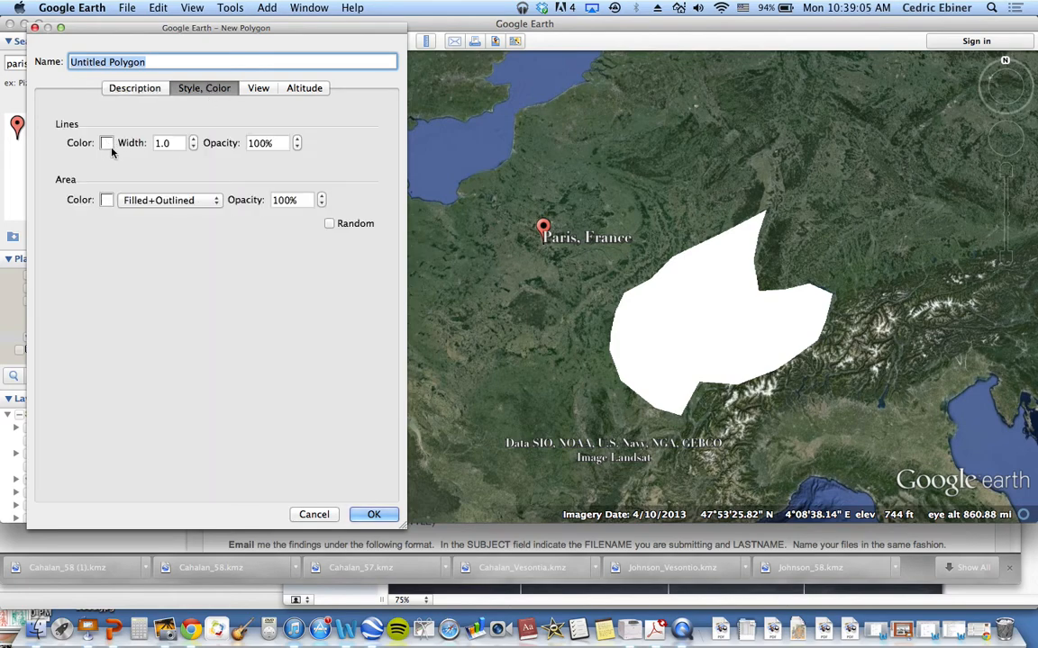
pyautogui.click(105, 200)
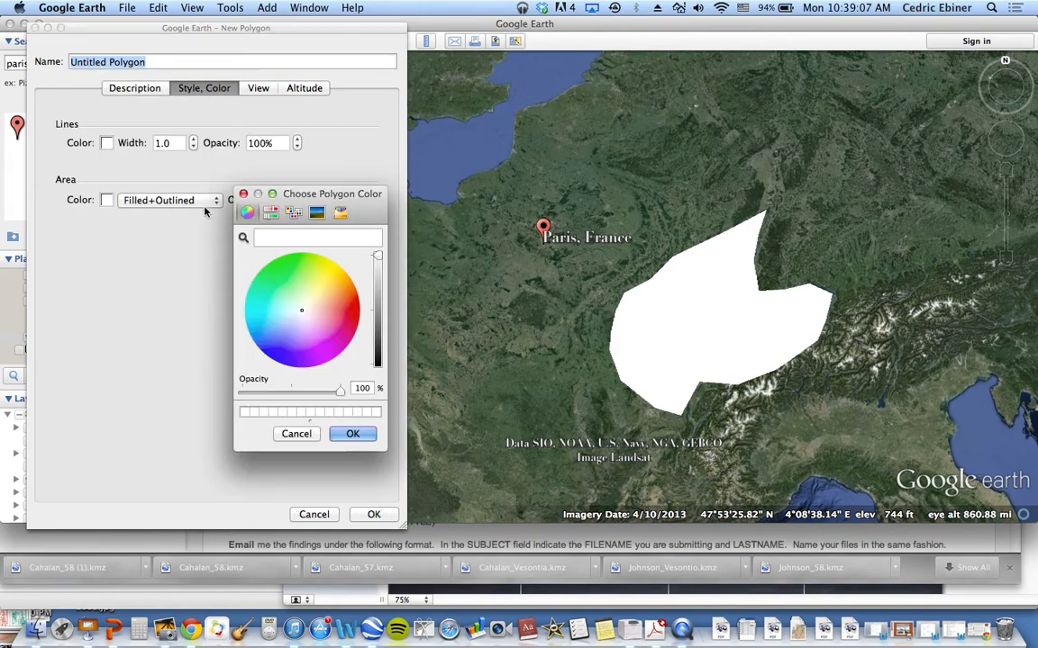
pyautogui.click(347, 313)
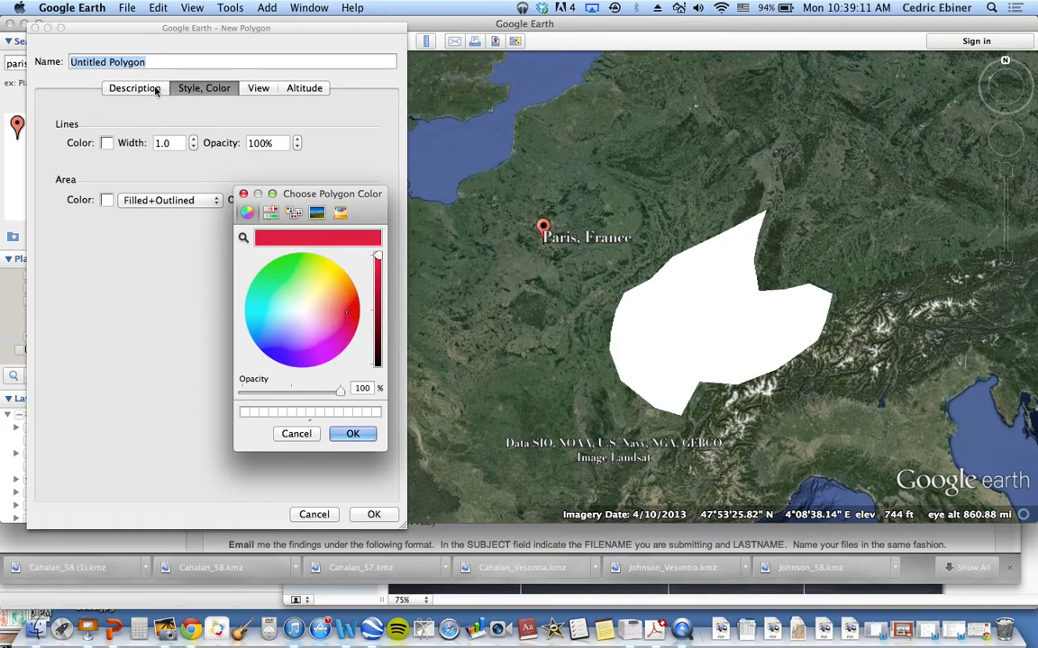
pyautogui.click(360, 434)
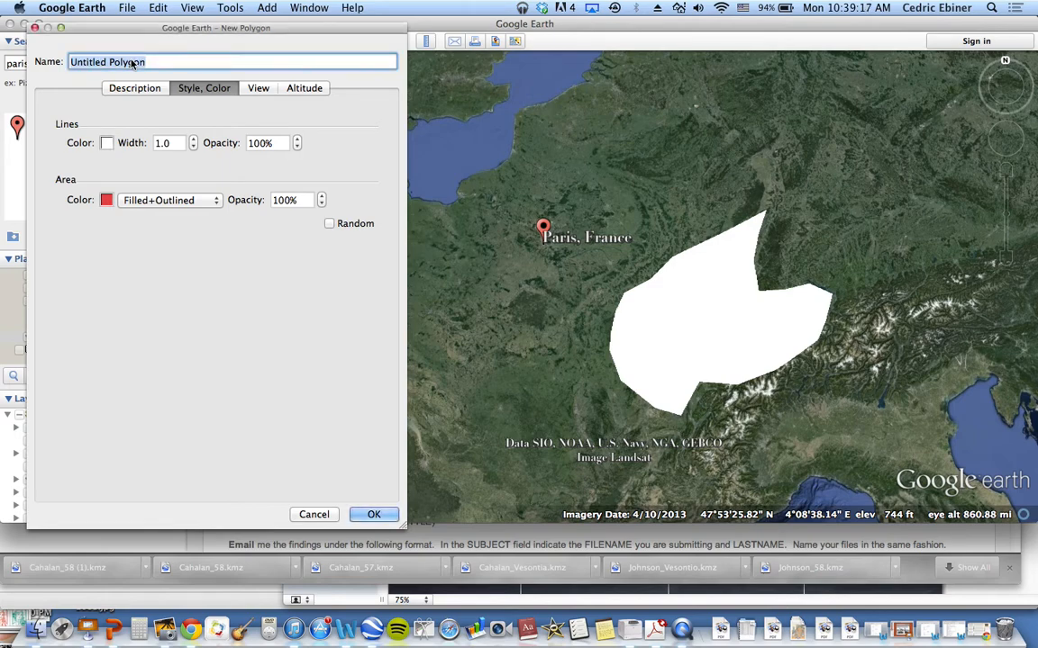
pyautogui.write('Ebiner_57')
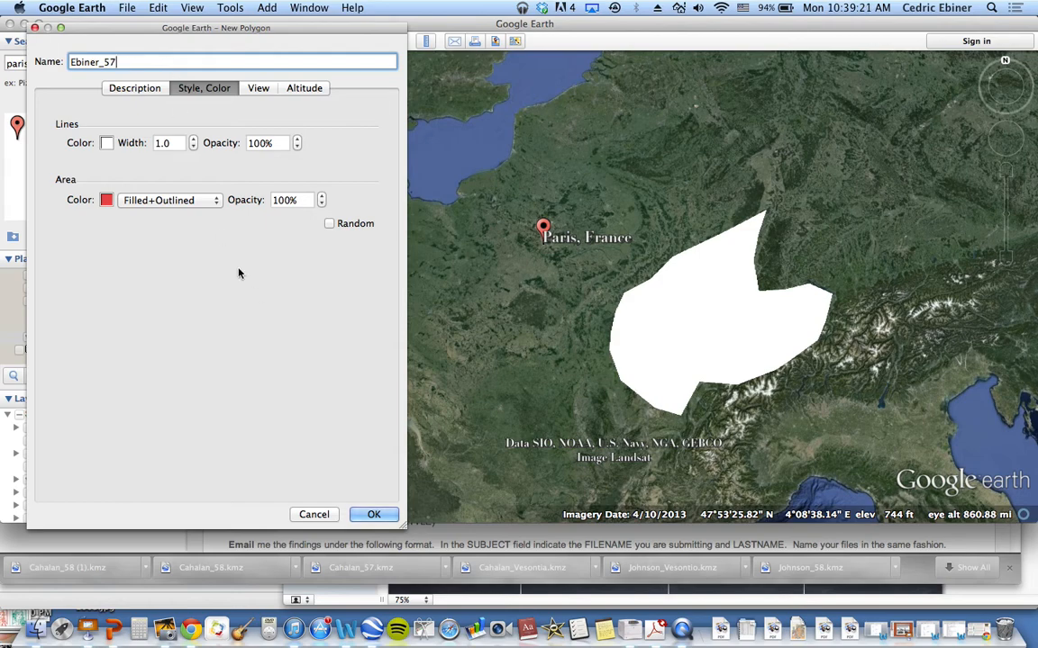
# Step: Uncover the map and place the red polygon's first nine corners southwest along the Channel coast, from the Dutch coast to the Seine's mouth
pyautogui.moveTo(340, 32); pyautogui.dragTo(135, 95)
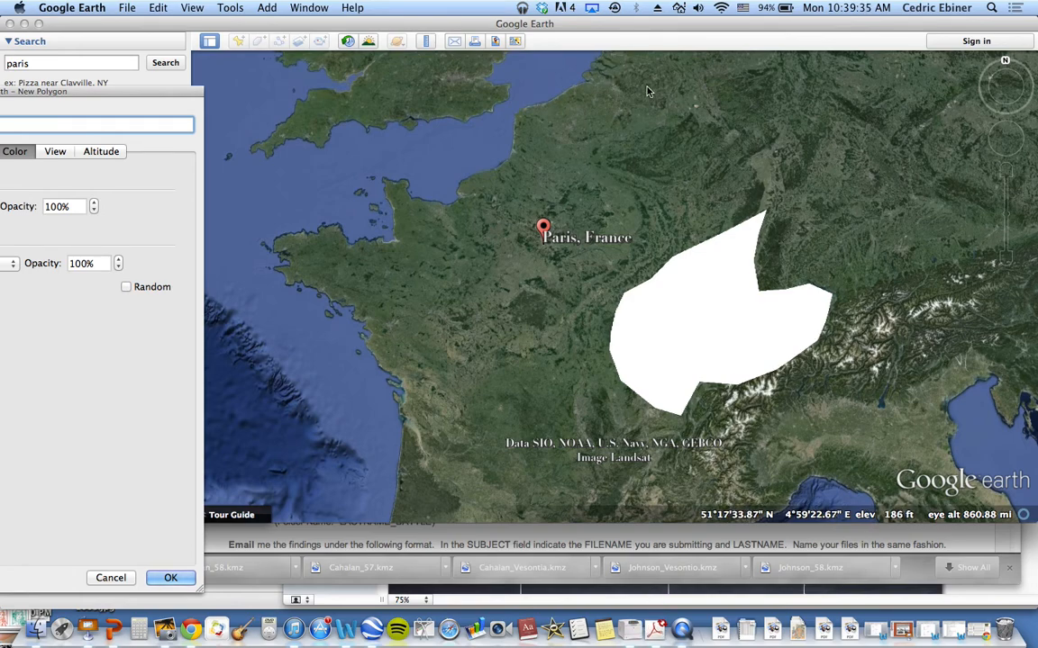
pyautogui.click(605, 60)
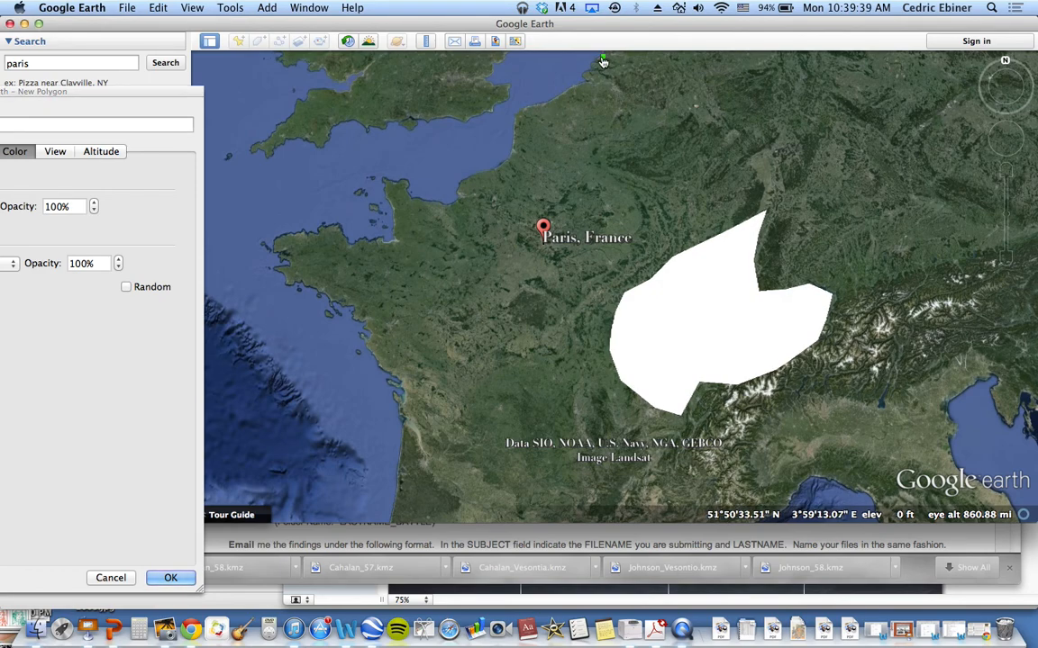
pyautogui.click(581, 85)
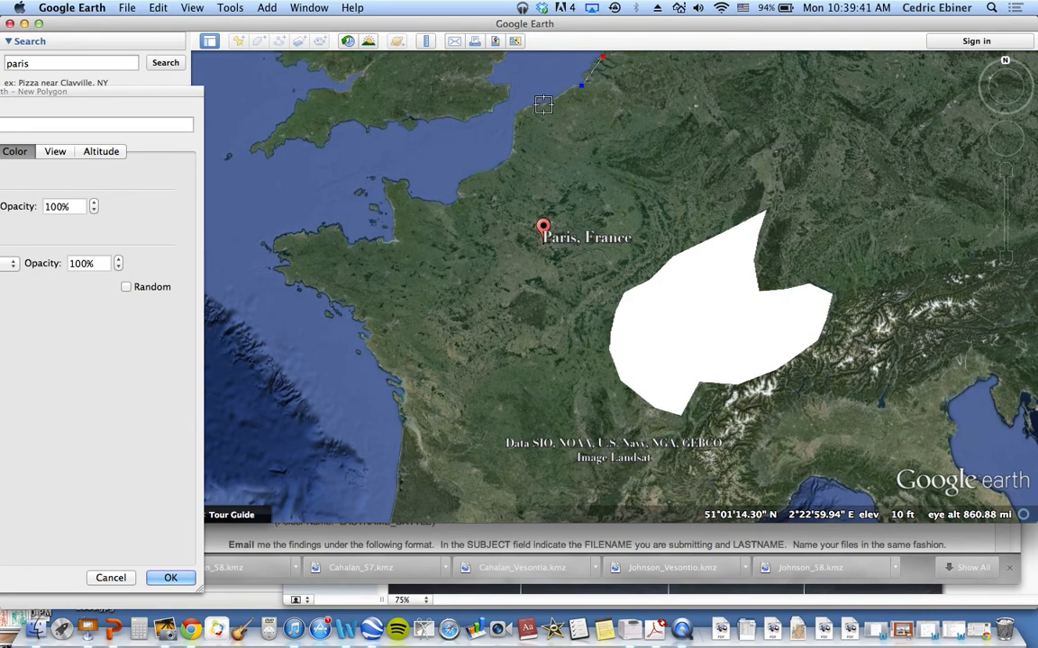
pyautogui.click(543, 105)
pyautogui.click(525, 111)
pyautogui.click(518, 131)
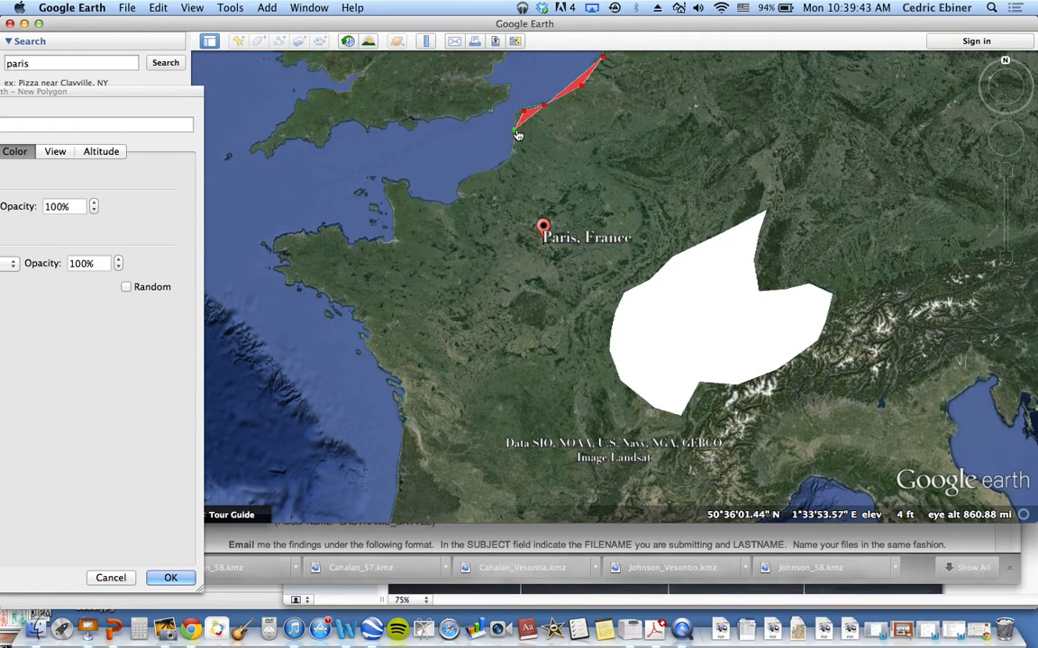
pyautogui.click(515, 151)
pyautogui.click(492, 172)
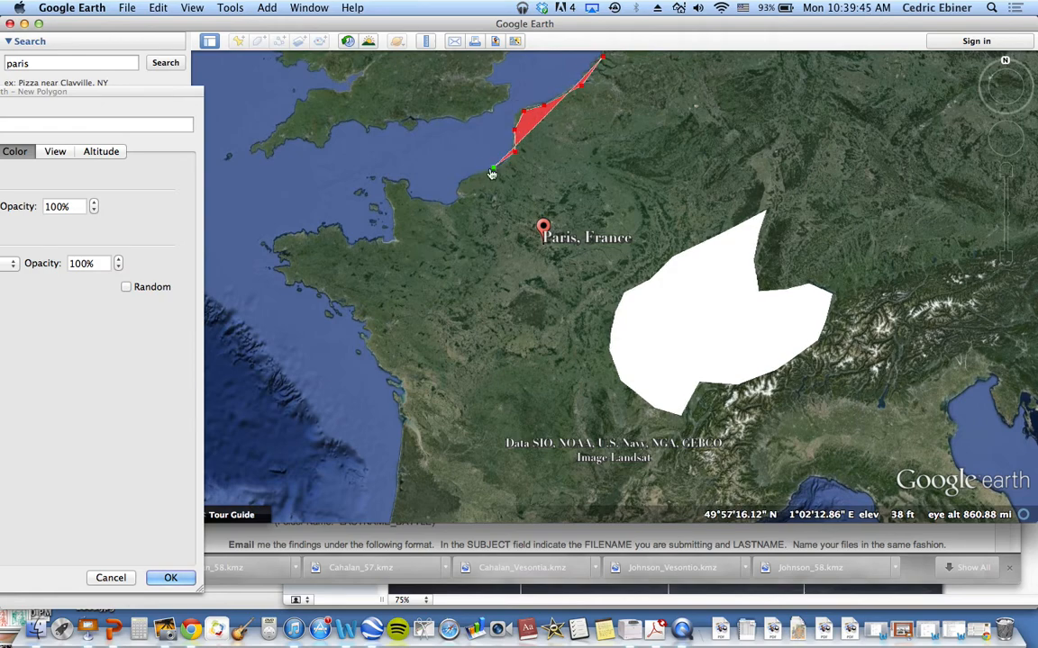
pyautogui.click(472, 180)
pyautogui.click(462, 193)
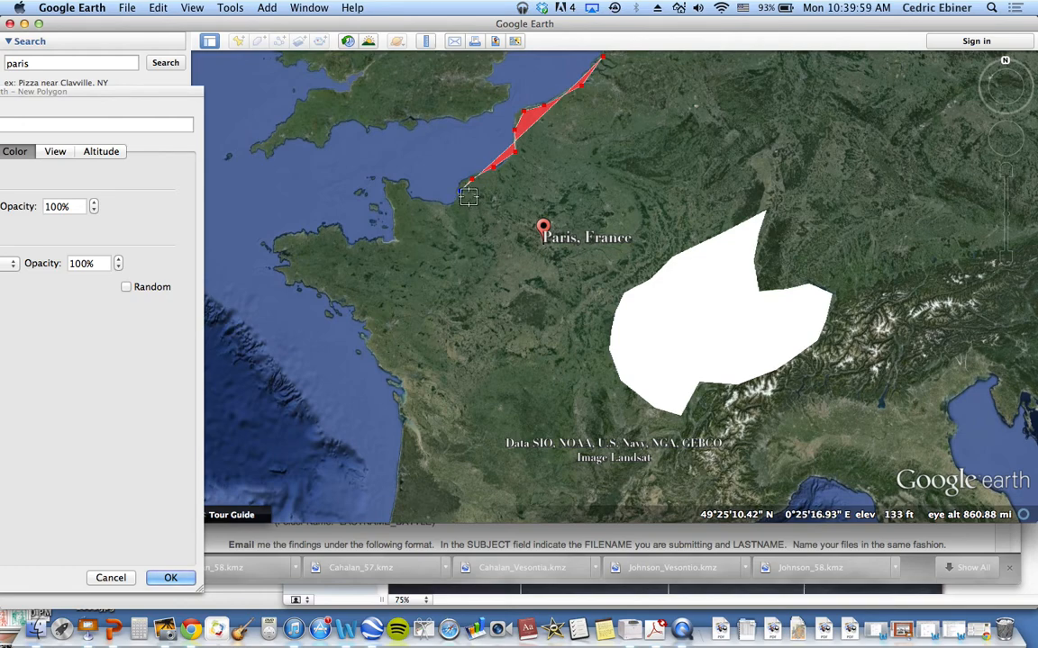
# Step: Continue the red polygon's southern edge with five corners running southeast from the Seine's mouth to just past Paris
pyautogui.click(461, 191)
pyautogui.click(494, 209)
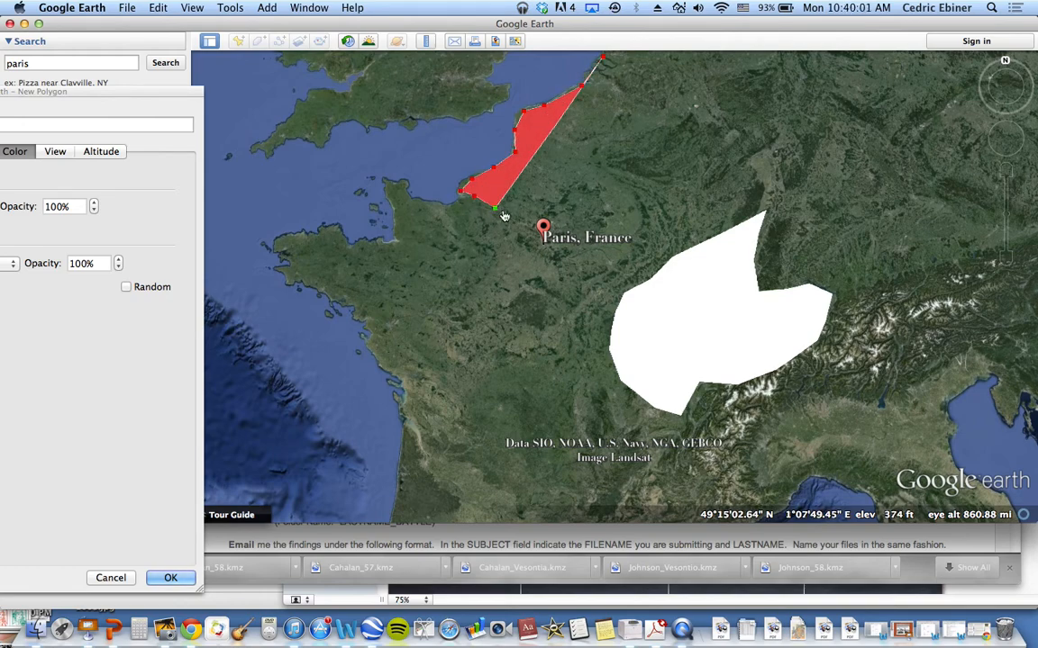
pyautogui.click(522, 219)
pyautogui.click(537, 230)
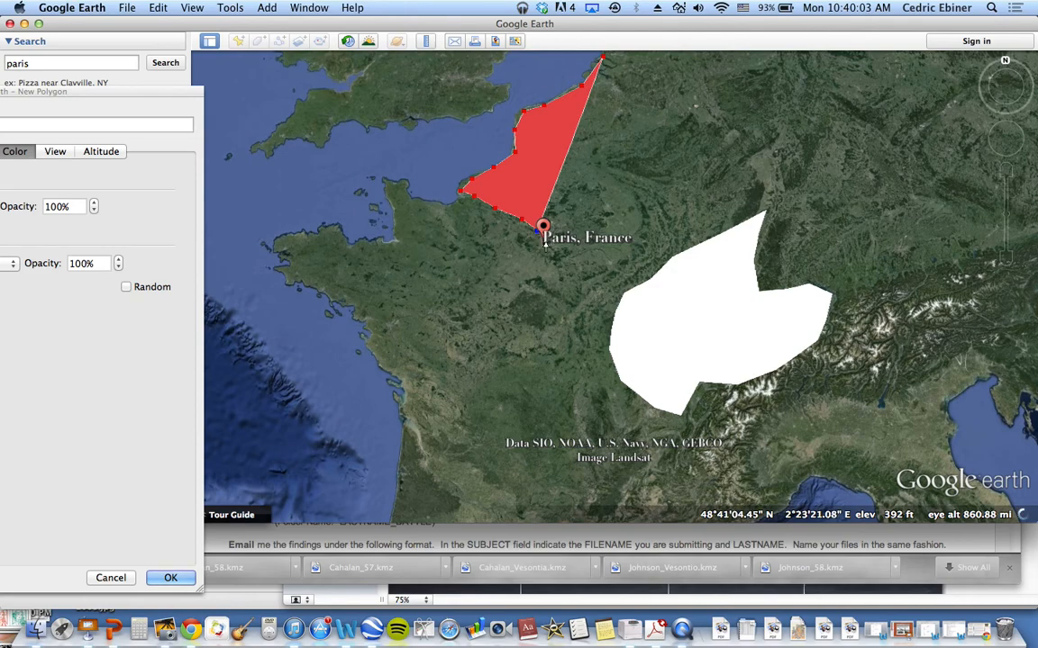
pyautogui.click(548, 240)
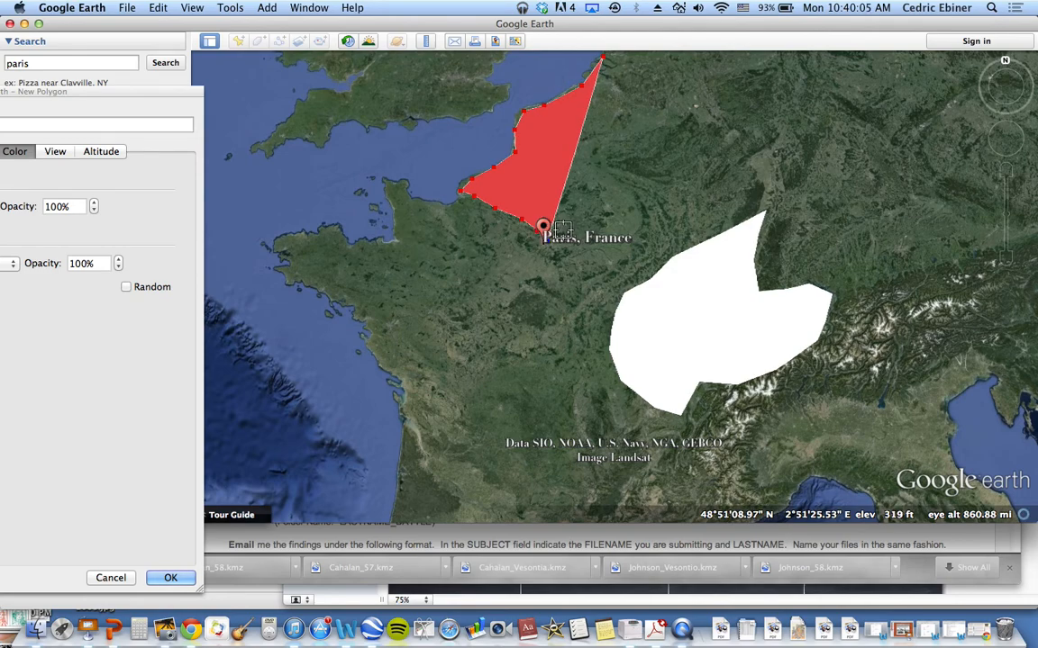
# Step: Extend the red polygon's southern edge east from Paris until it meets the northwestern edge of the white polygon
pyautogui.click(565, 229)
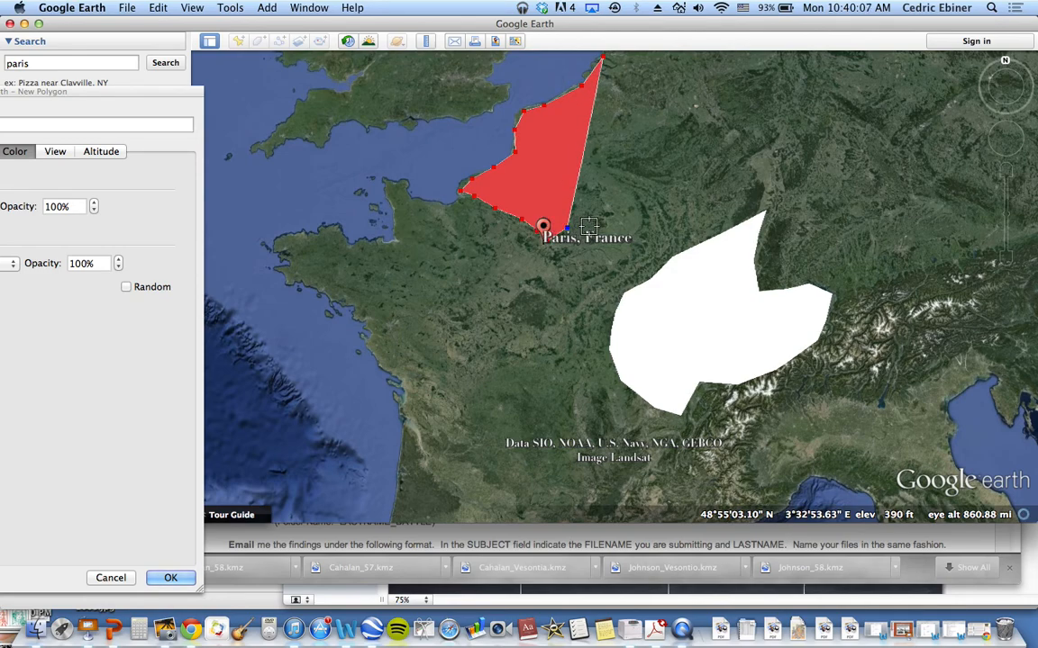
pyautogui.click(590, 229)
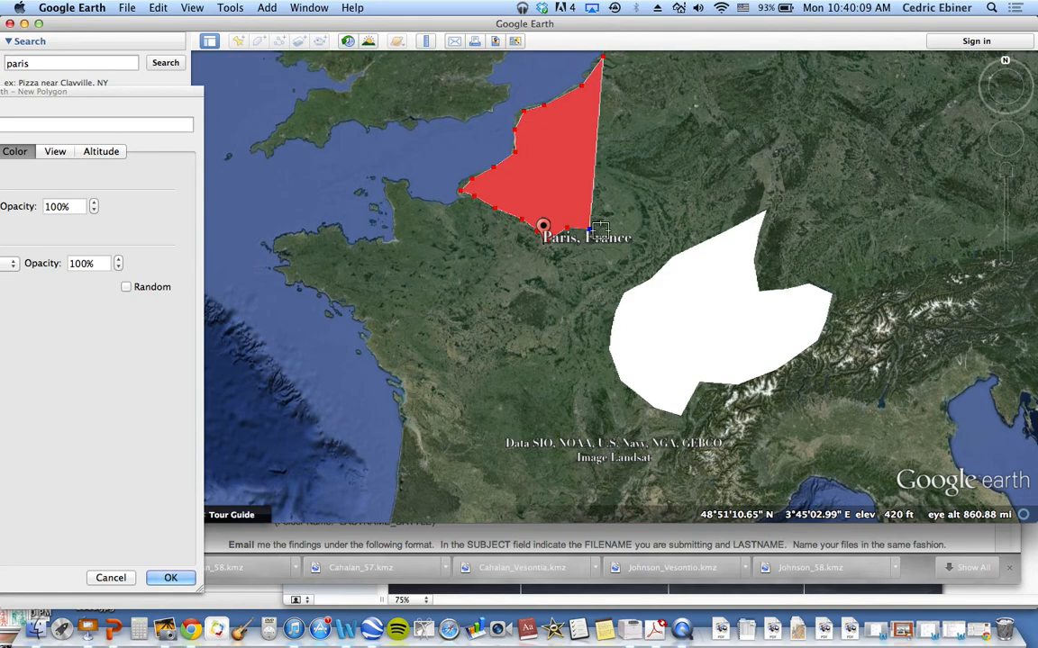
pyautogui.click(602, 231)
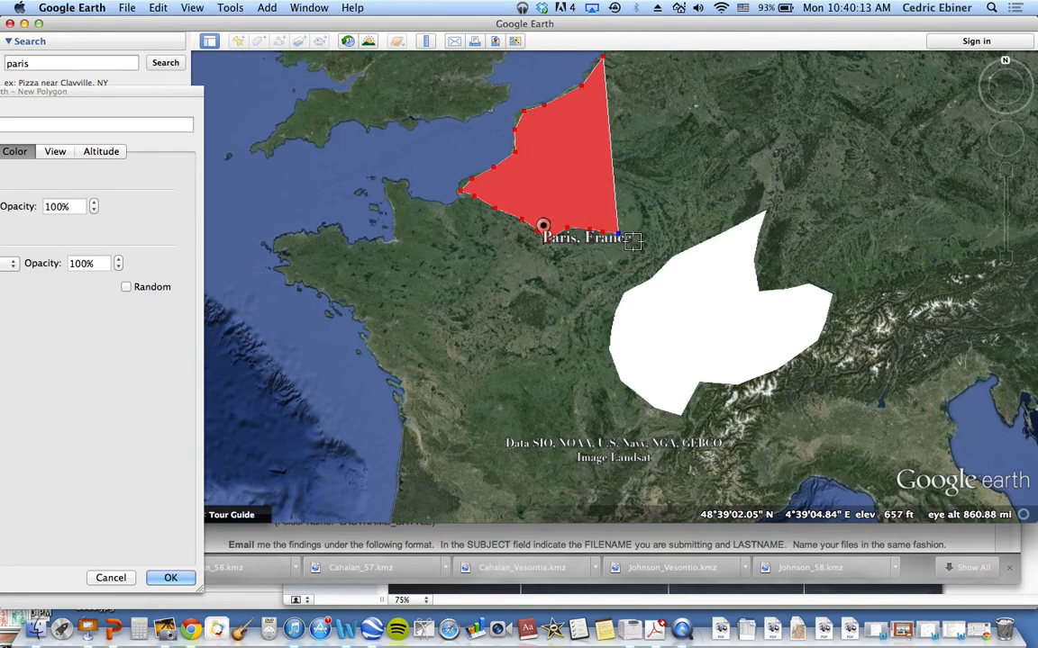
pyautogui.click(641, 243)
pyautogui.click(649, 245)
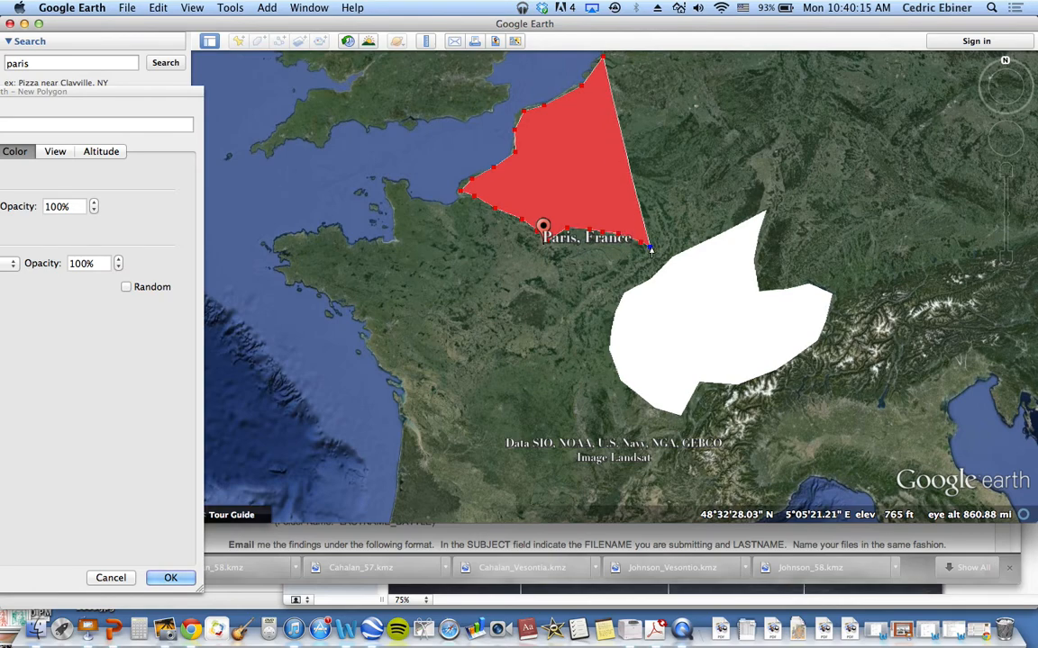
pyautogui.click(667, 254)
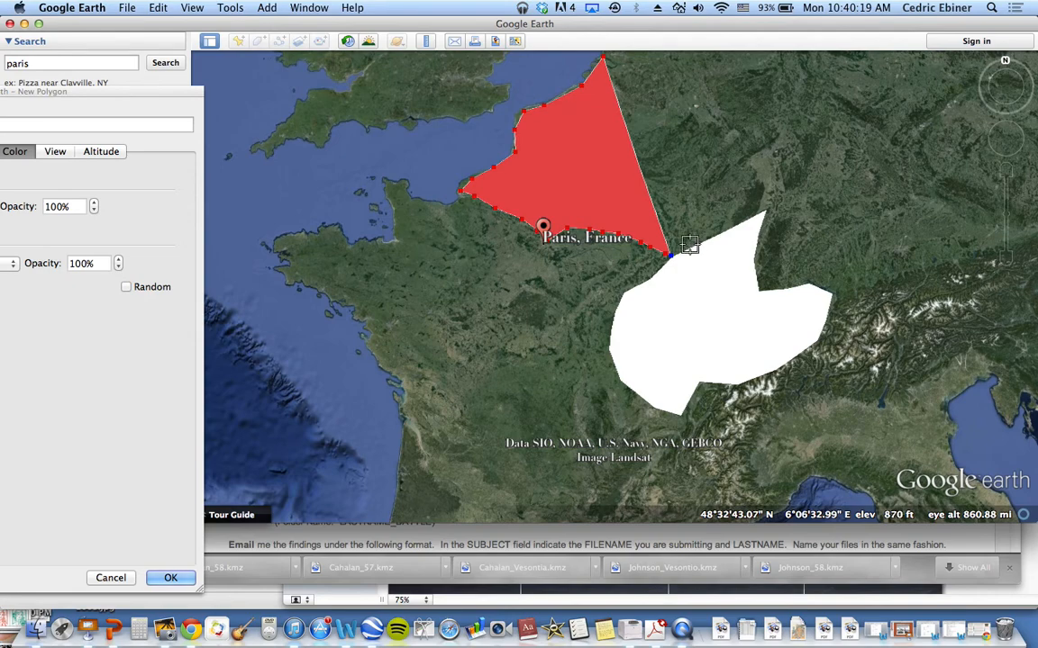
# Step: Run the red polygon's border northeast along the white polygon's edge with five corners, ending near its northern tip
pyautogui.click(695, 244)
pyautogui.click(717, 233)
pyautogui.click(734, 222)
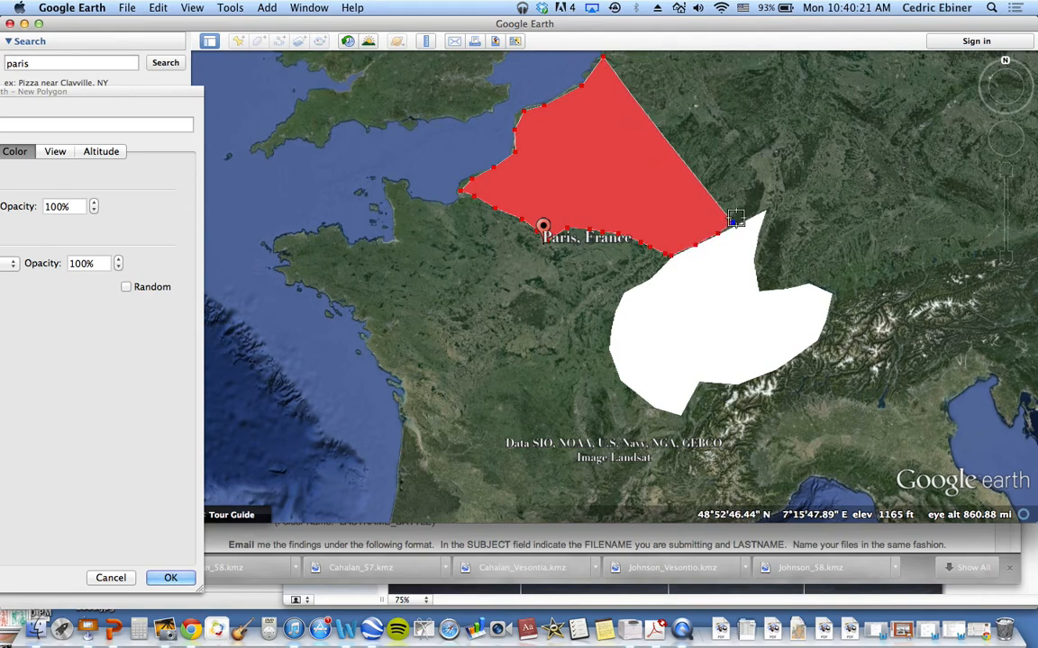
pyautogui.click(746, 216)
pyautogui.click(757, 208)
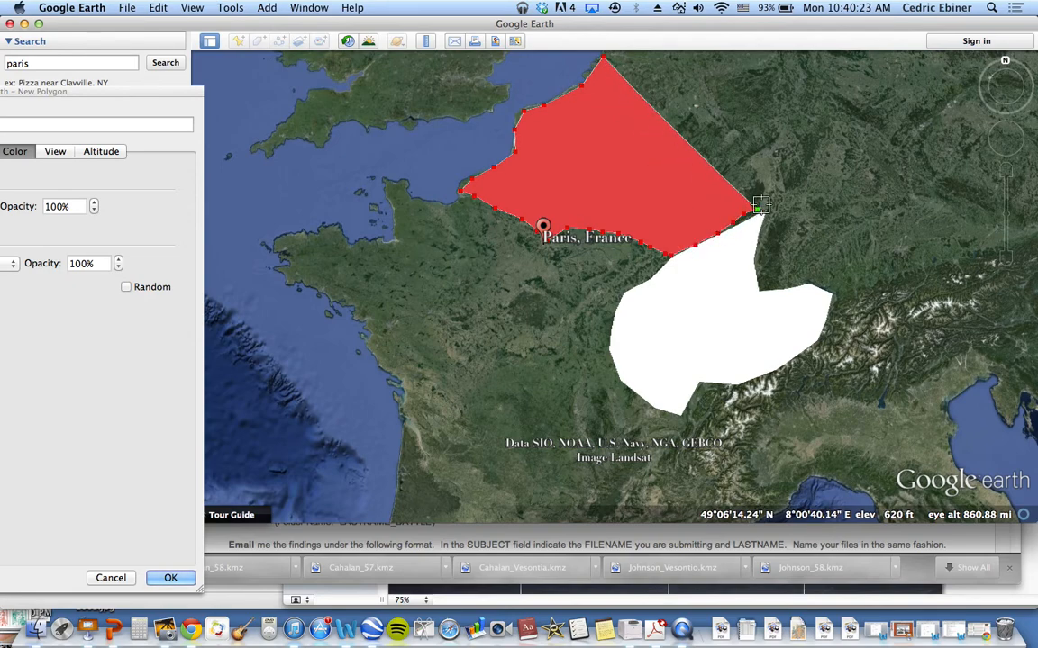
# Step: Complete the red polygon's eastern and northern edges with six corners curving northwest from the white polygon's tip toward the Dutch coast
pyautogui.click(763, 194)
pyautogui.click(759, 174)
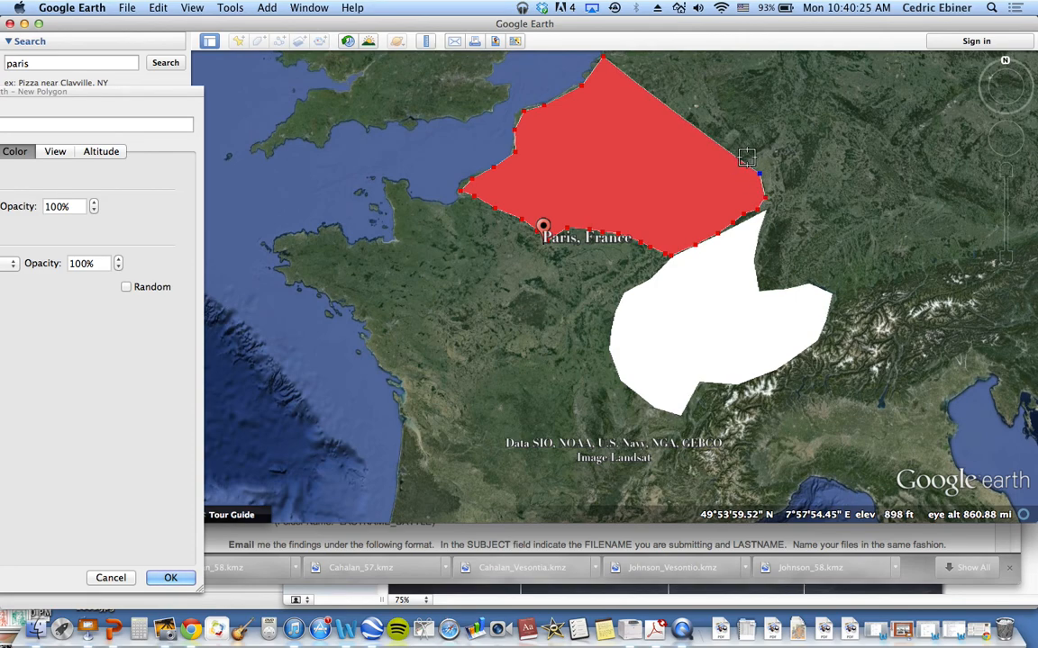
pyautogui.click(736, 142)
pyautogui.click(714, 113)
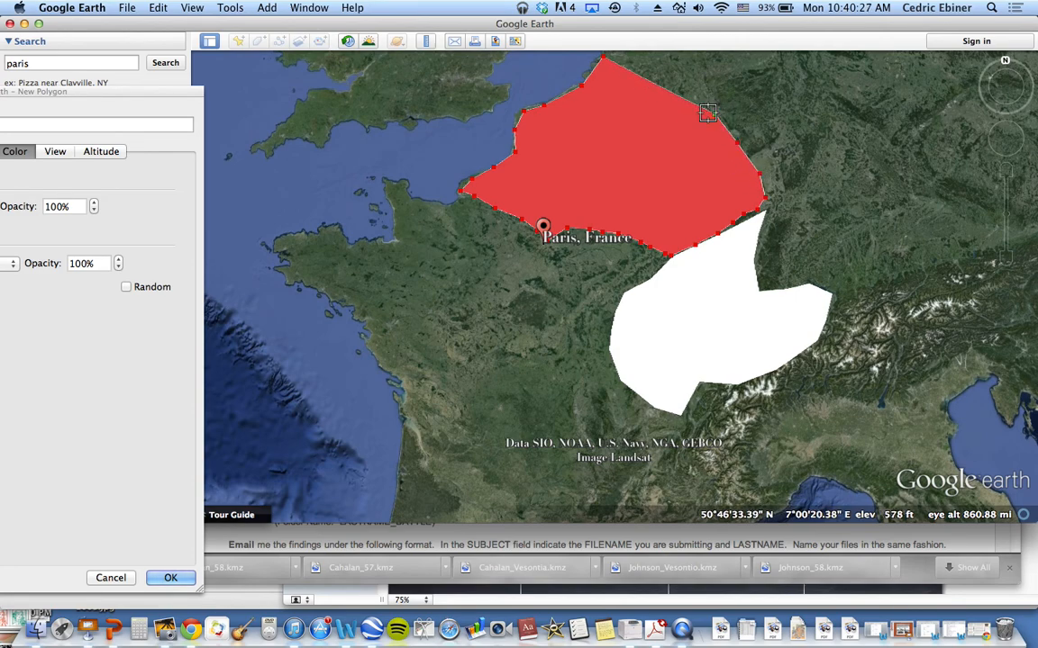
pyautogui.click(685, 83)
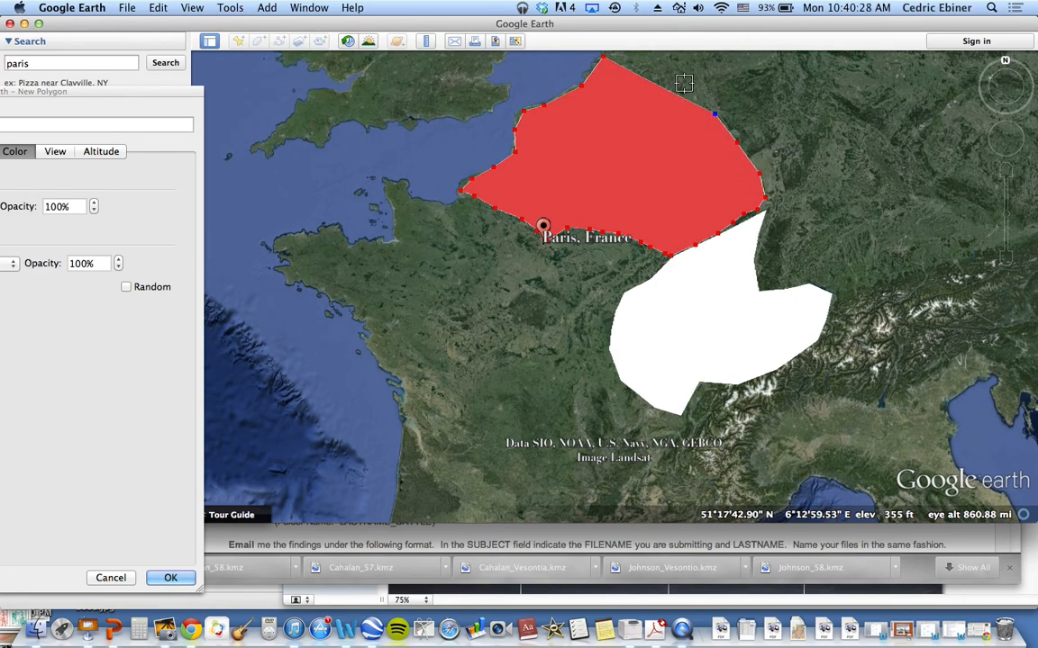
pyautogui.click(642, 64)
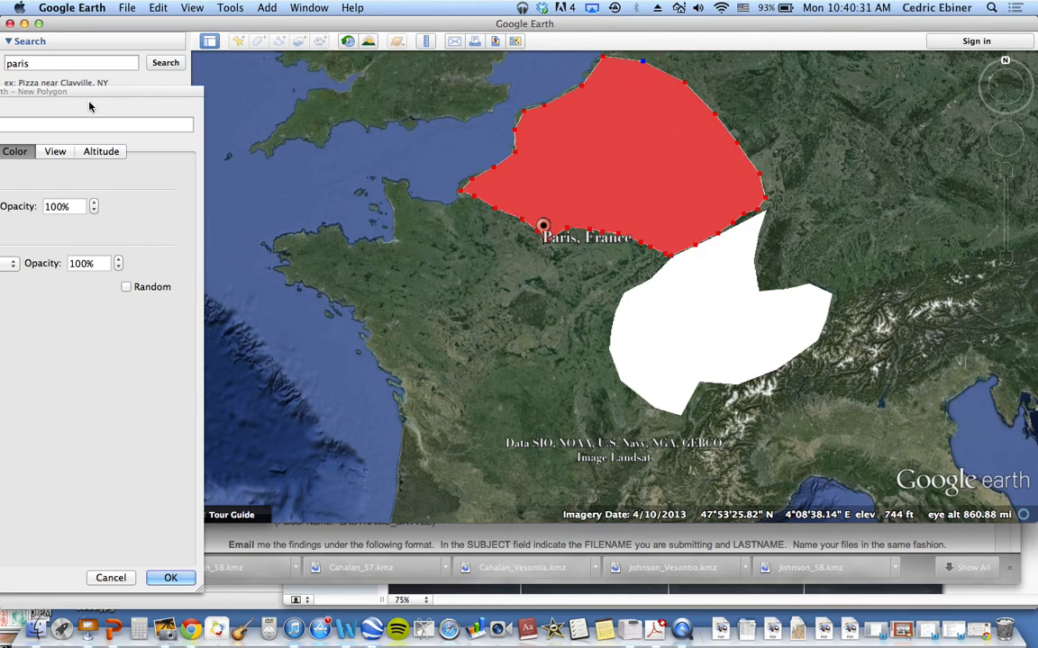
# Step: Accept the finished red 57 BC polygon and save it to the Desktop as a KMZ file under its existing surname-and-57 name
pyautogui.moveTo(79, 93); pyautogui.dragTo(468, 24)
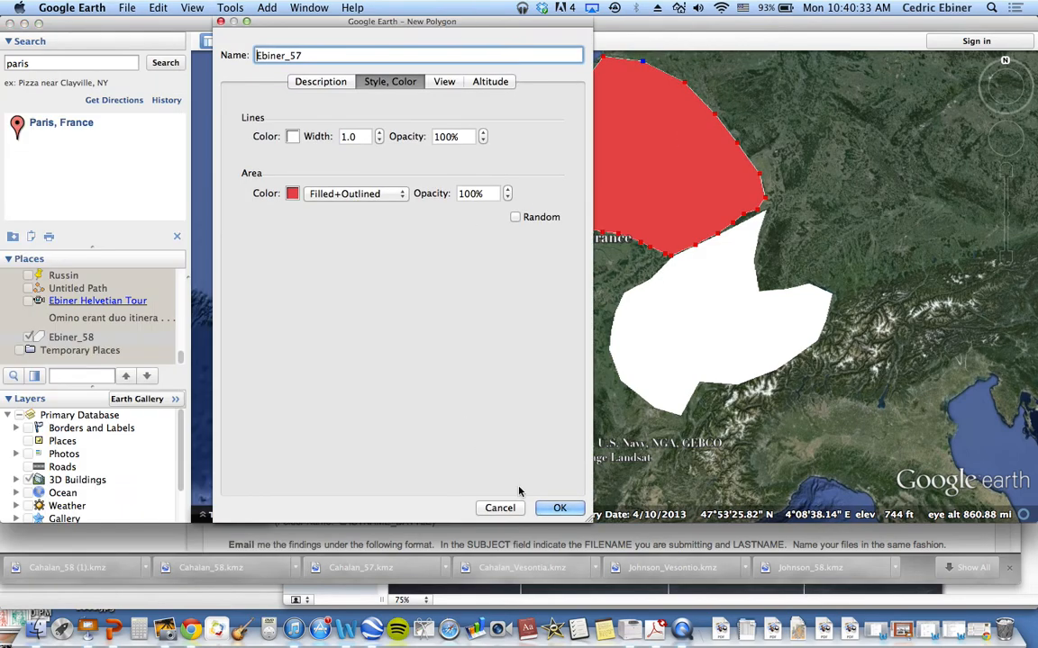
pyautogui.click(560, 508)
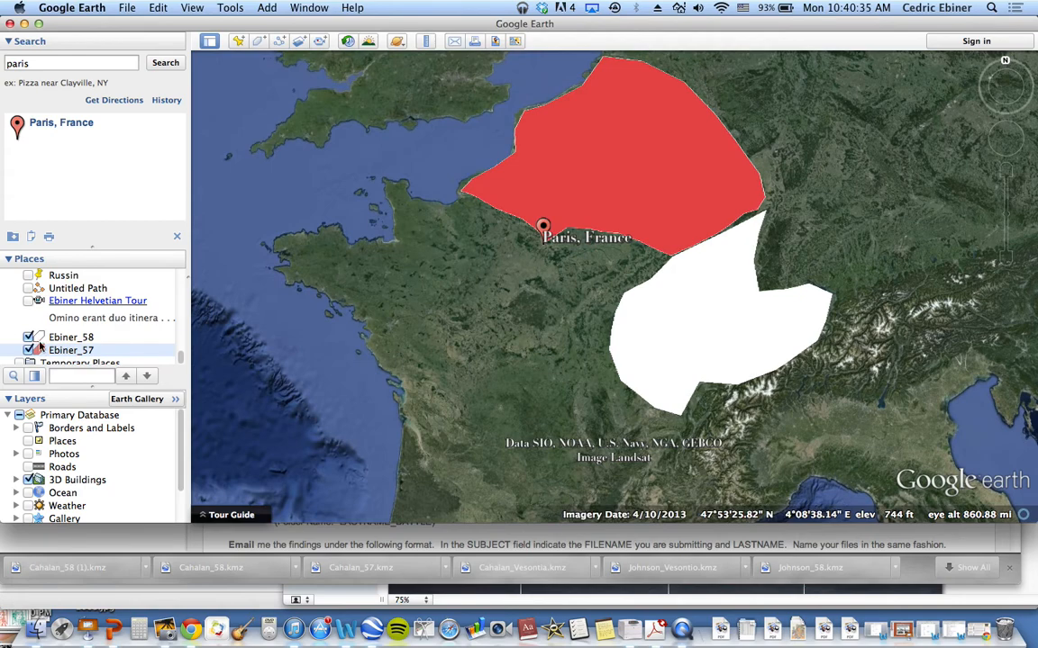
pyautogui.rightClick(65, 357)
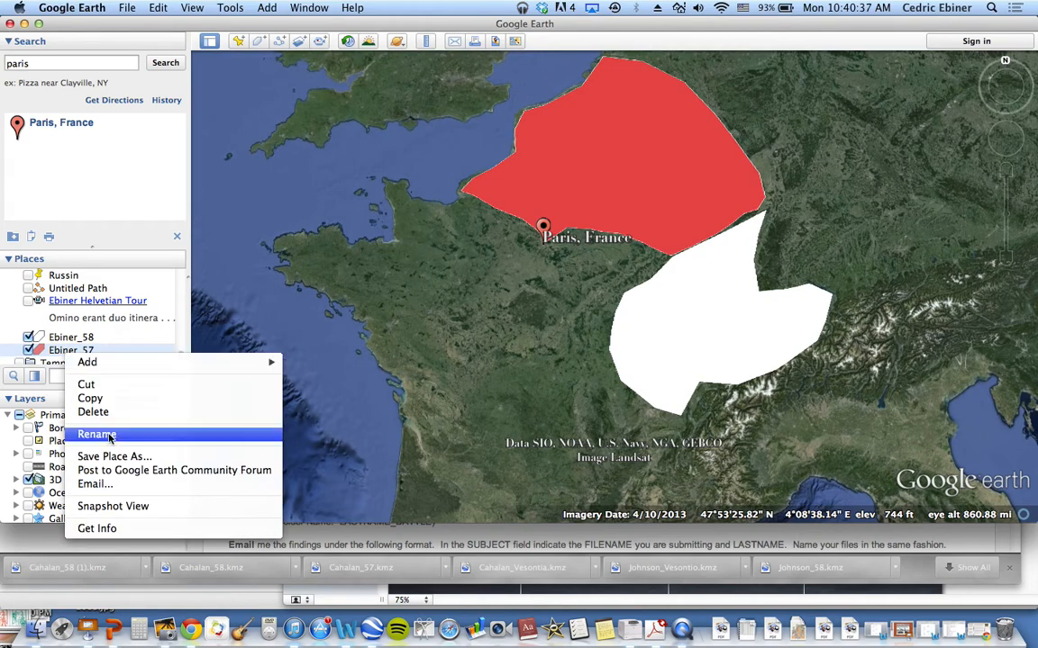
pyautogui.click(133, 455)
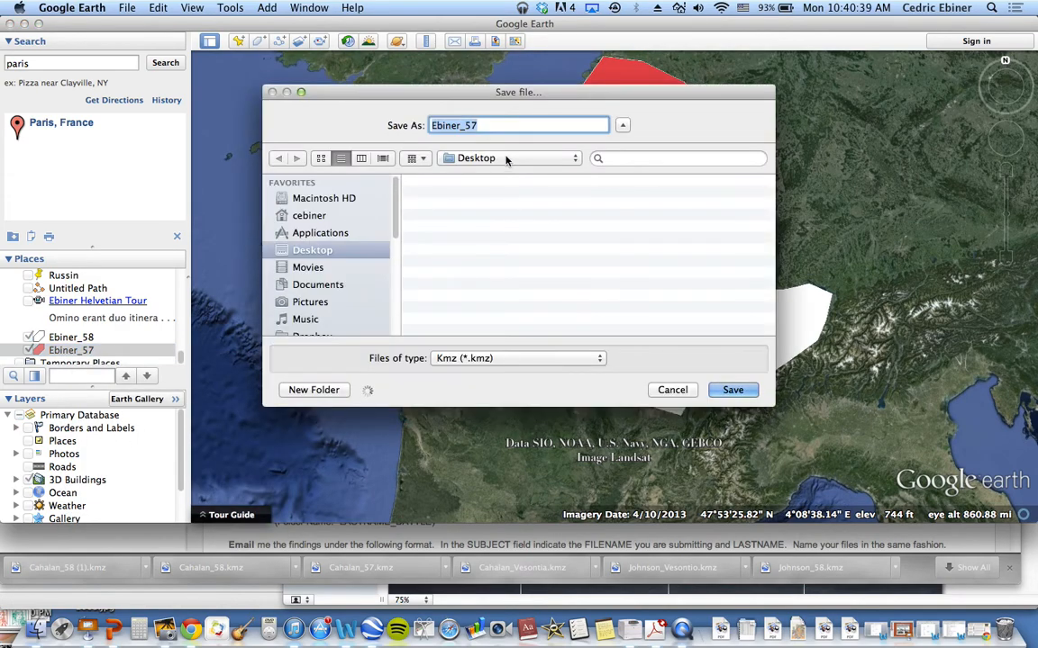
pyautogui.click(734, 390)
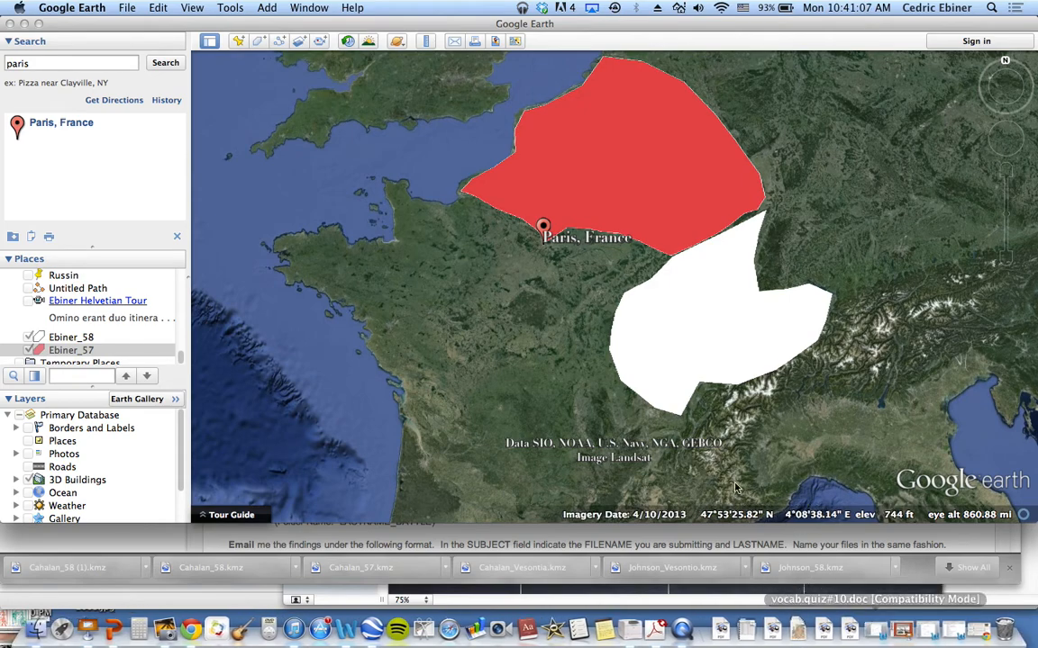
pyautogui.click(17, 171)
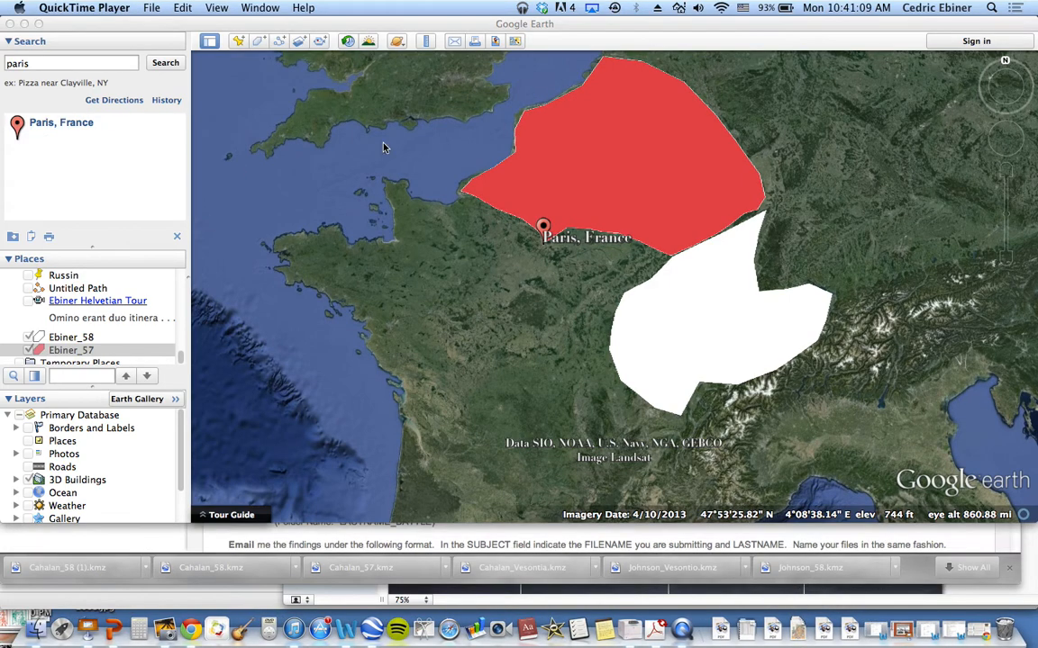